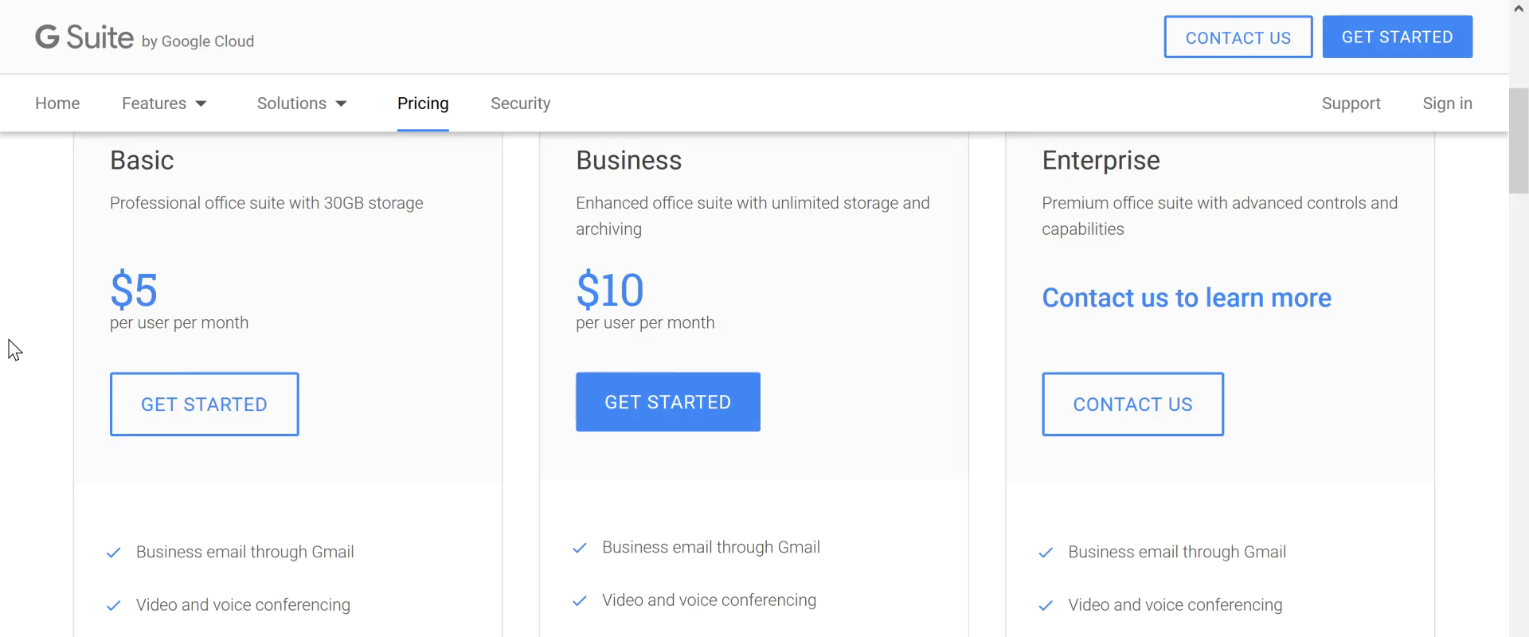
scroll(22, 371, "down", 2)
scroll(22, 371, "down", 2)
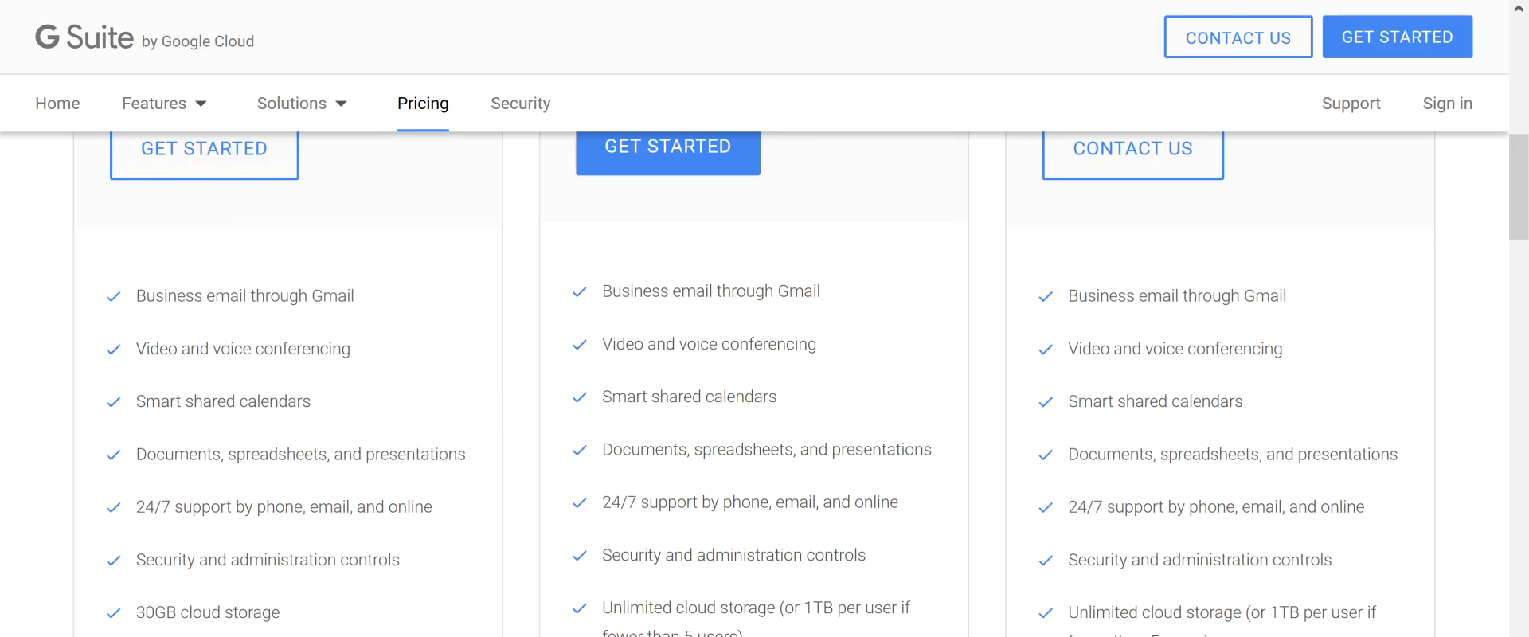
scroll(11, 387, "down", 2)
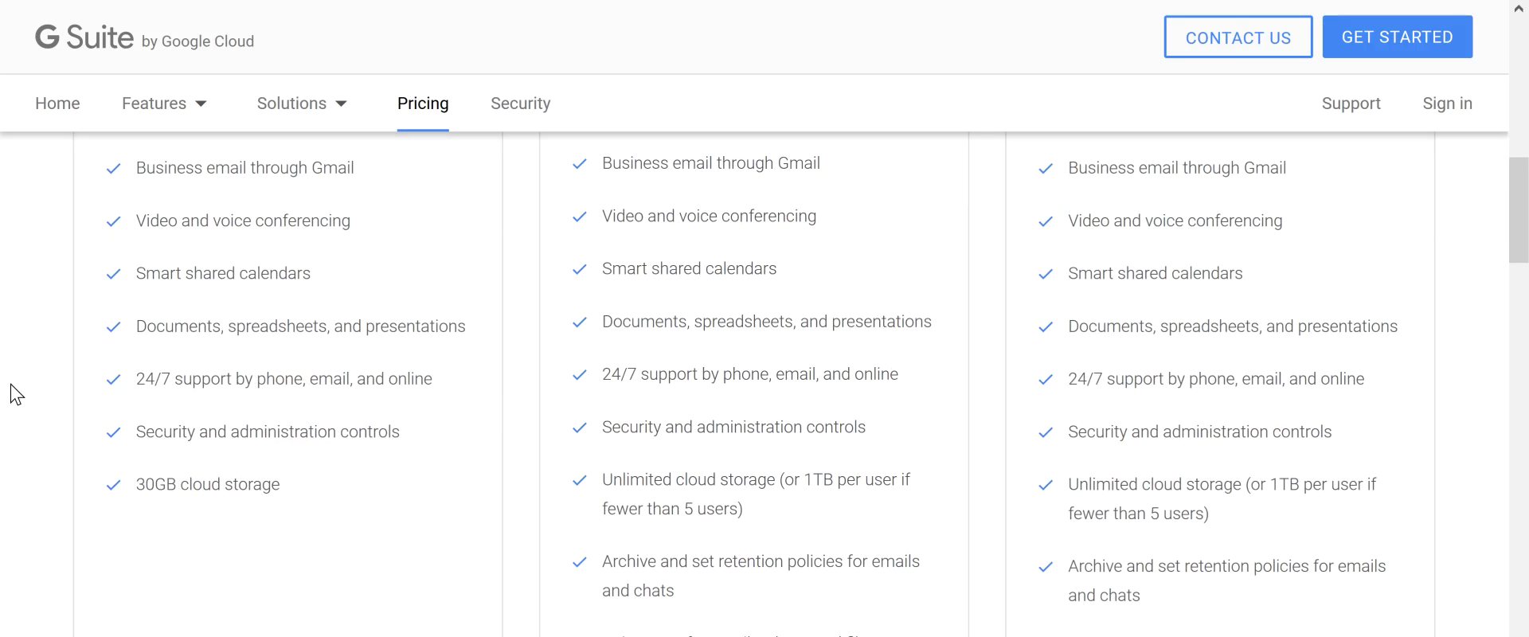
scroll(11, 387, "up", 2)
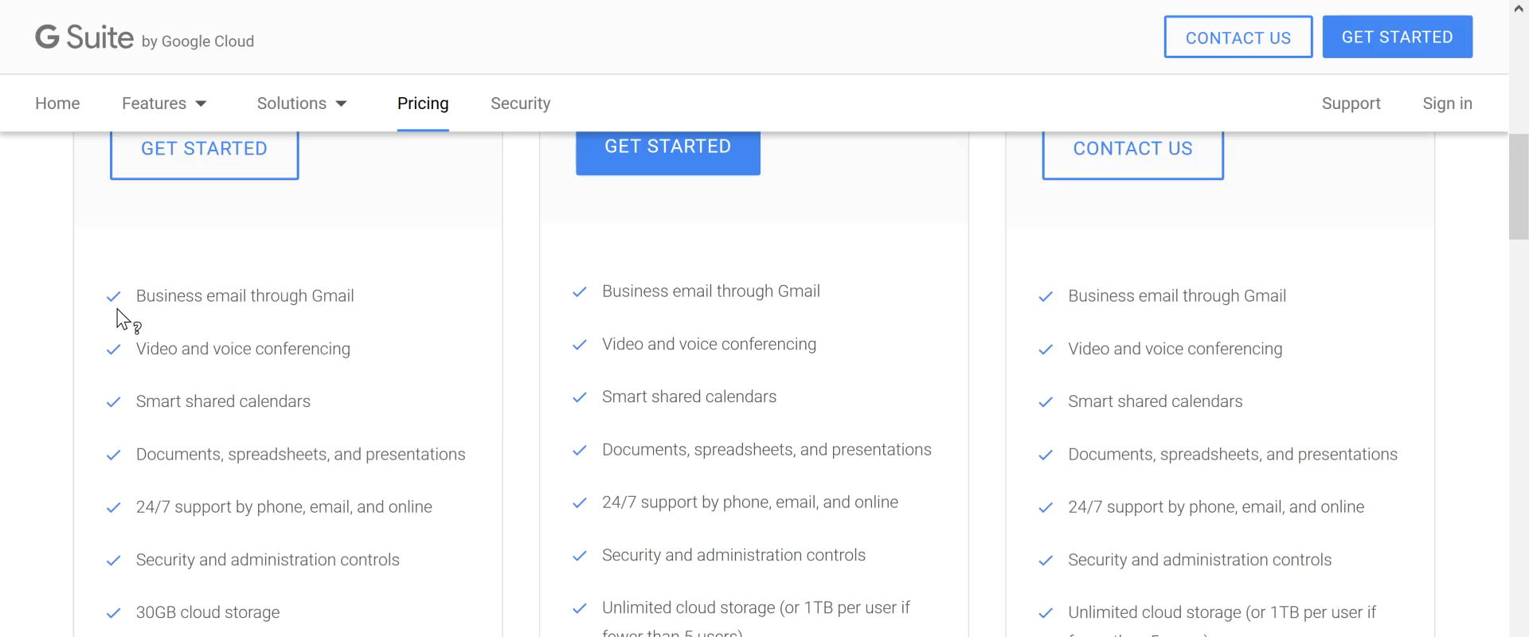
mouse_move(164, 295)
scroll(17, 369, "up", 2)
scroll(17, 371, "up", 2)
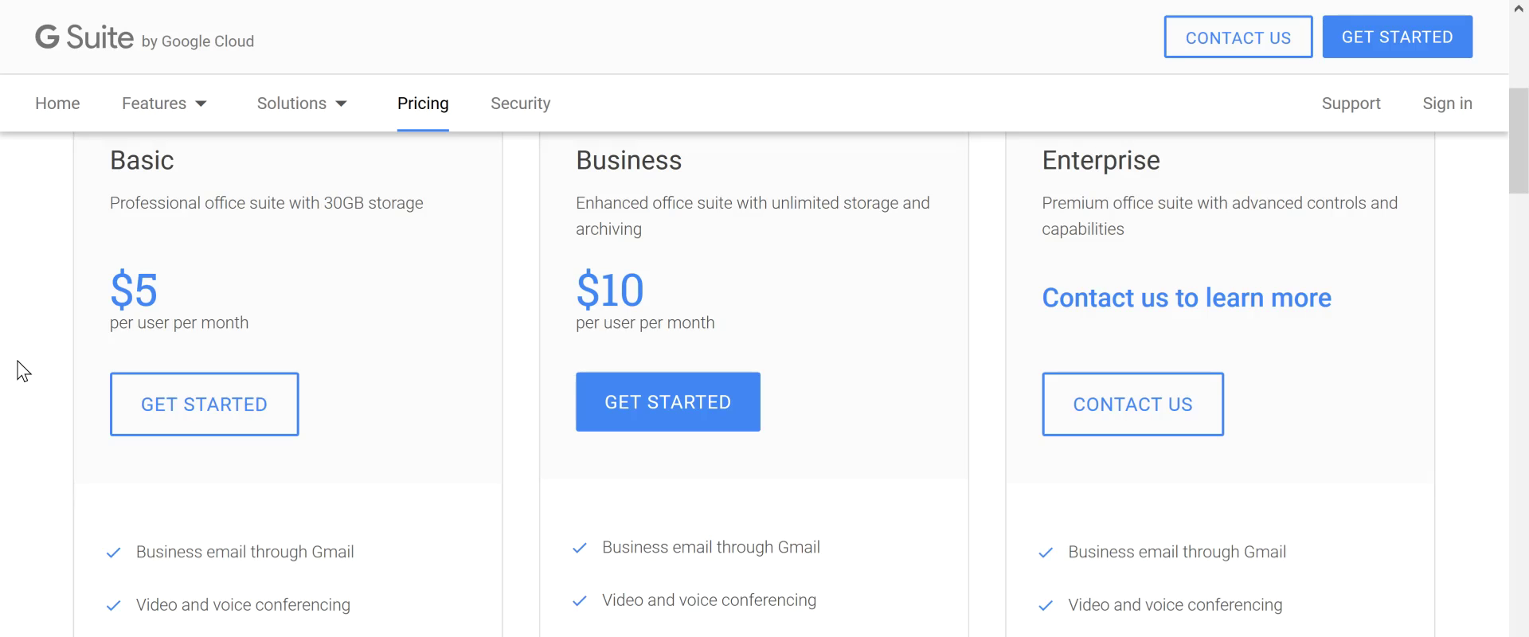
scroll(18, 362, "up", 1)
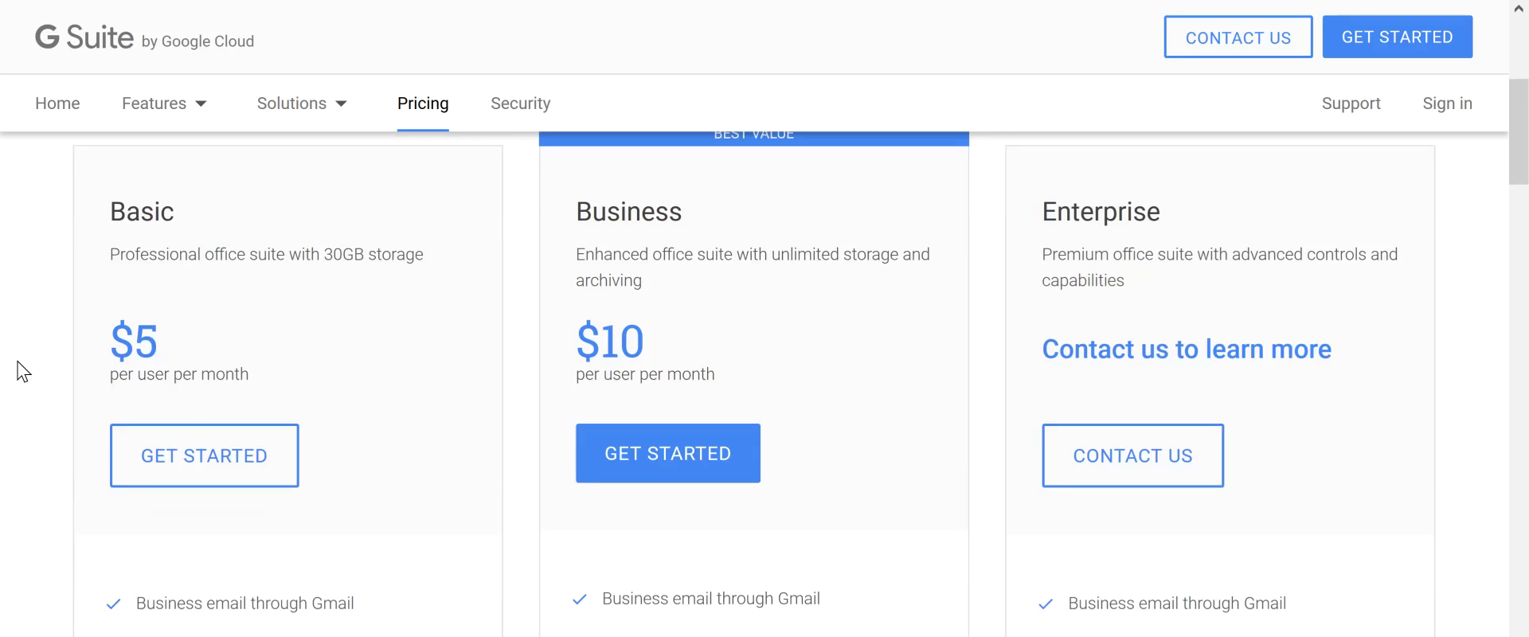
scroll(24, 371, "down", 1)
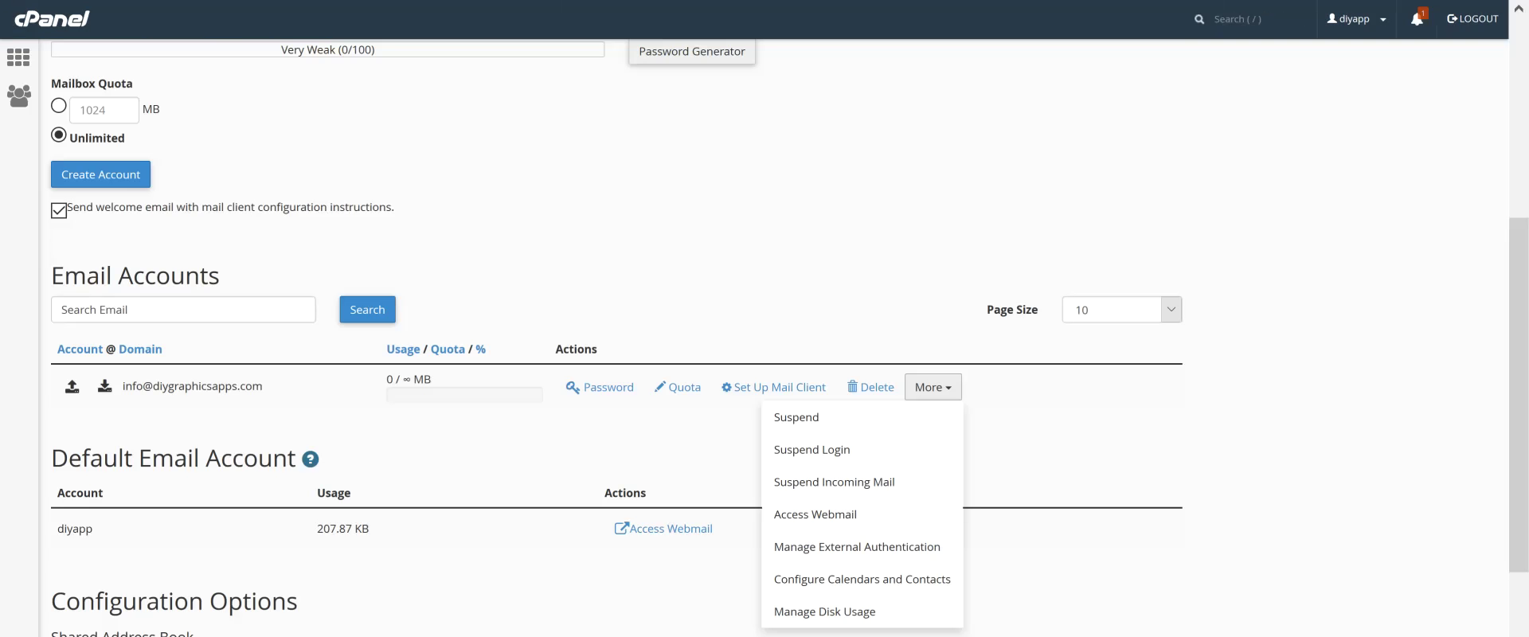
scroll(280, 209, "up", 5)
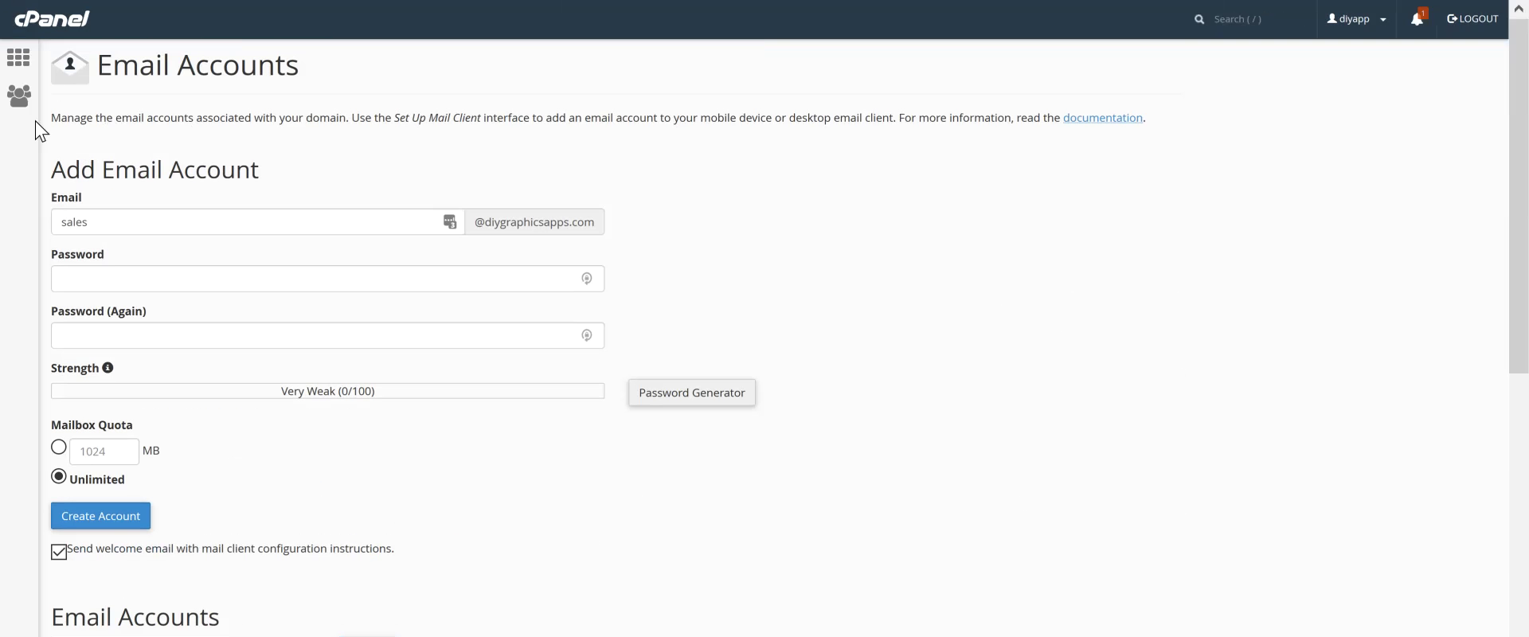
left_click(6, 71)
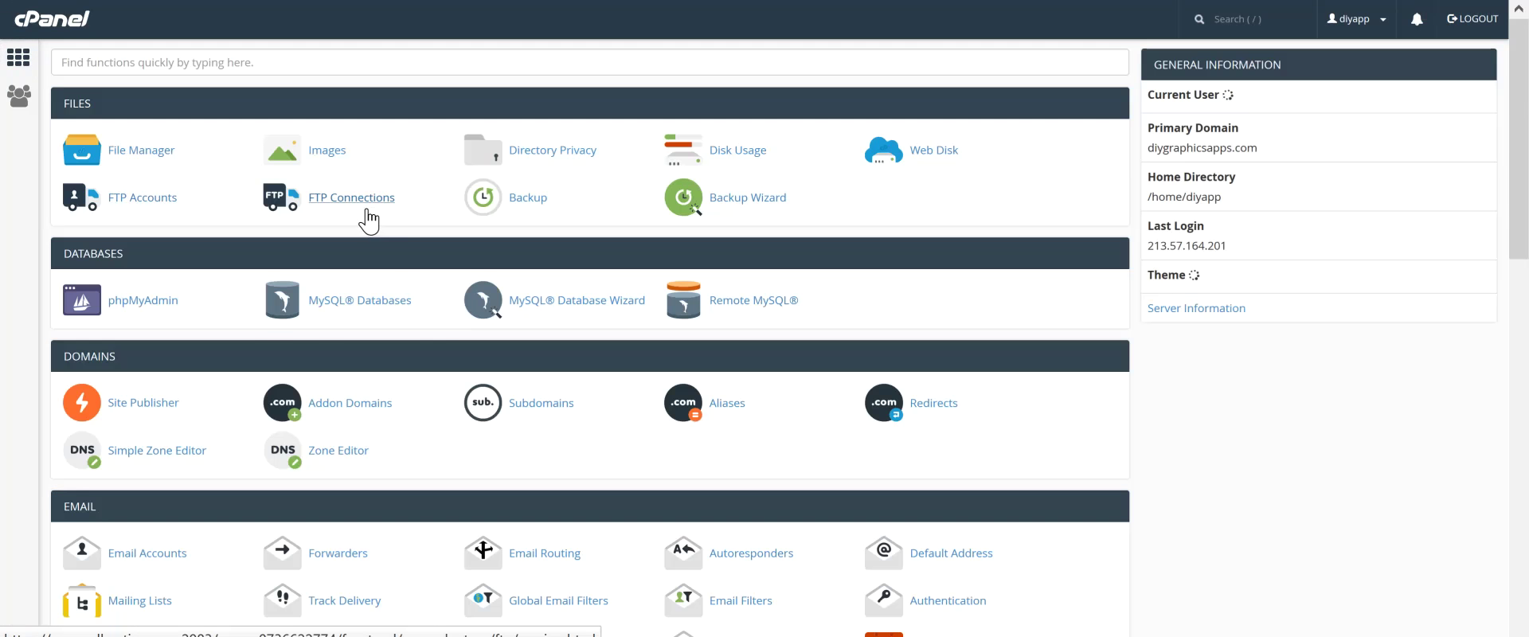
scroll(322, 355, "down", 2)
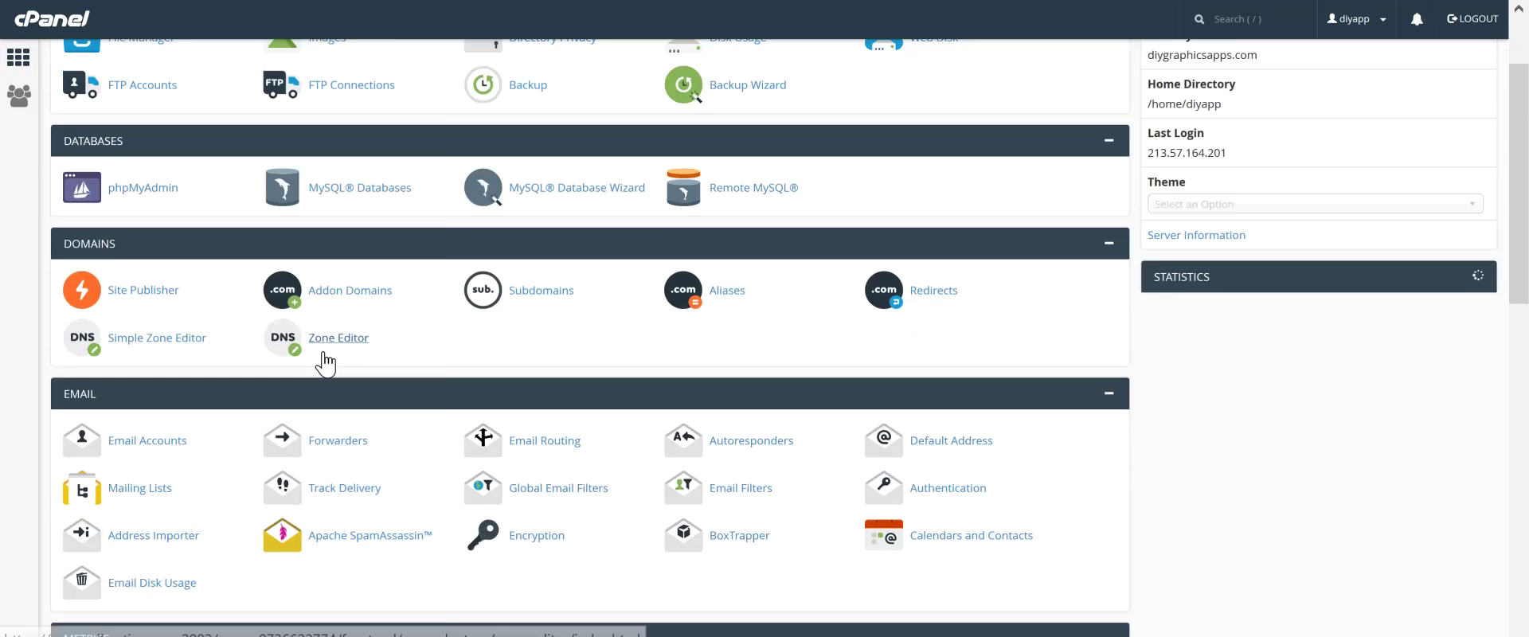
scroll(323, 363, "down", 1)
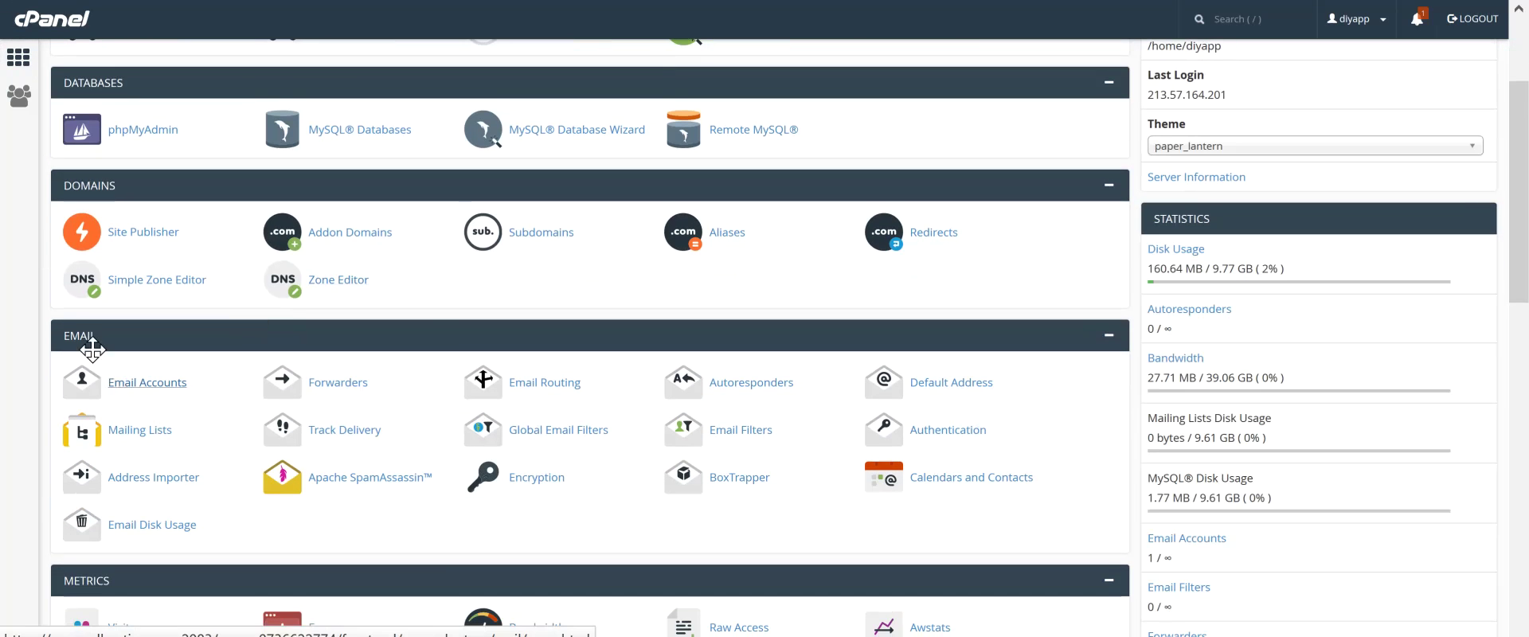
left_click(133, 395)
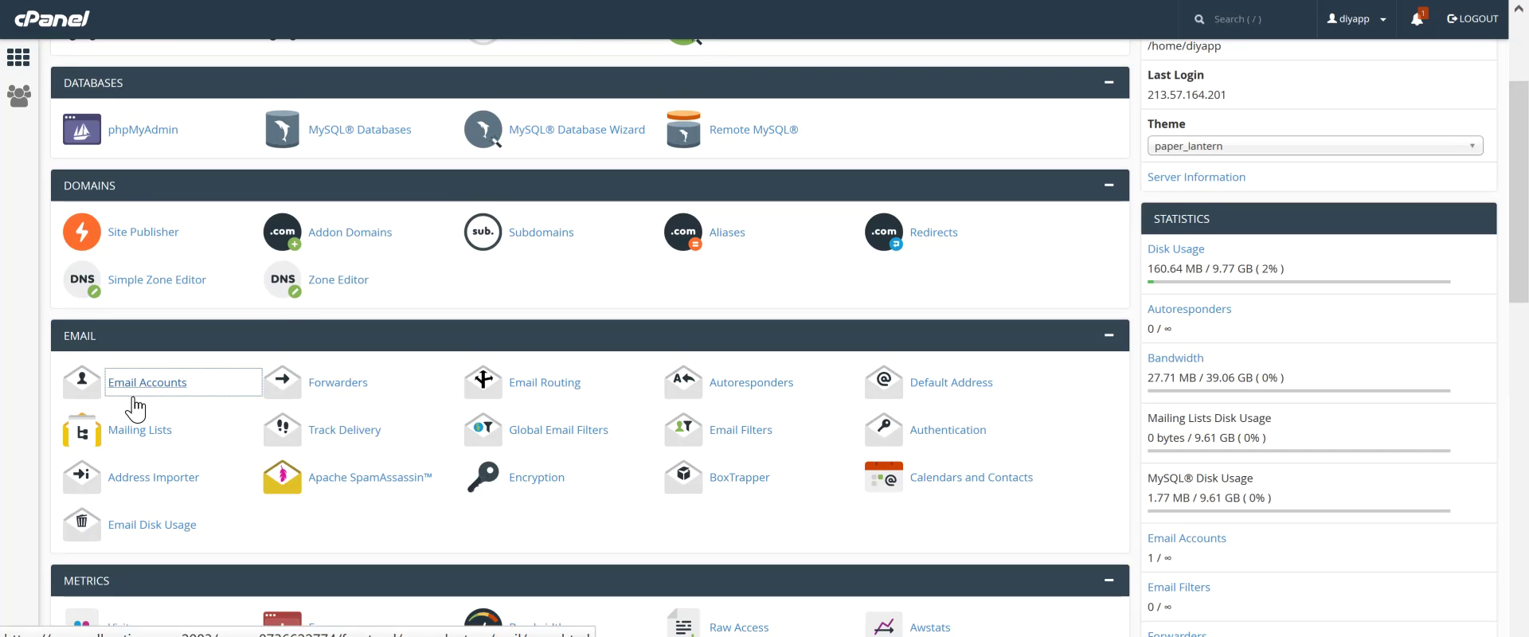
left_click(283, 320)
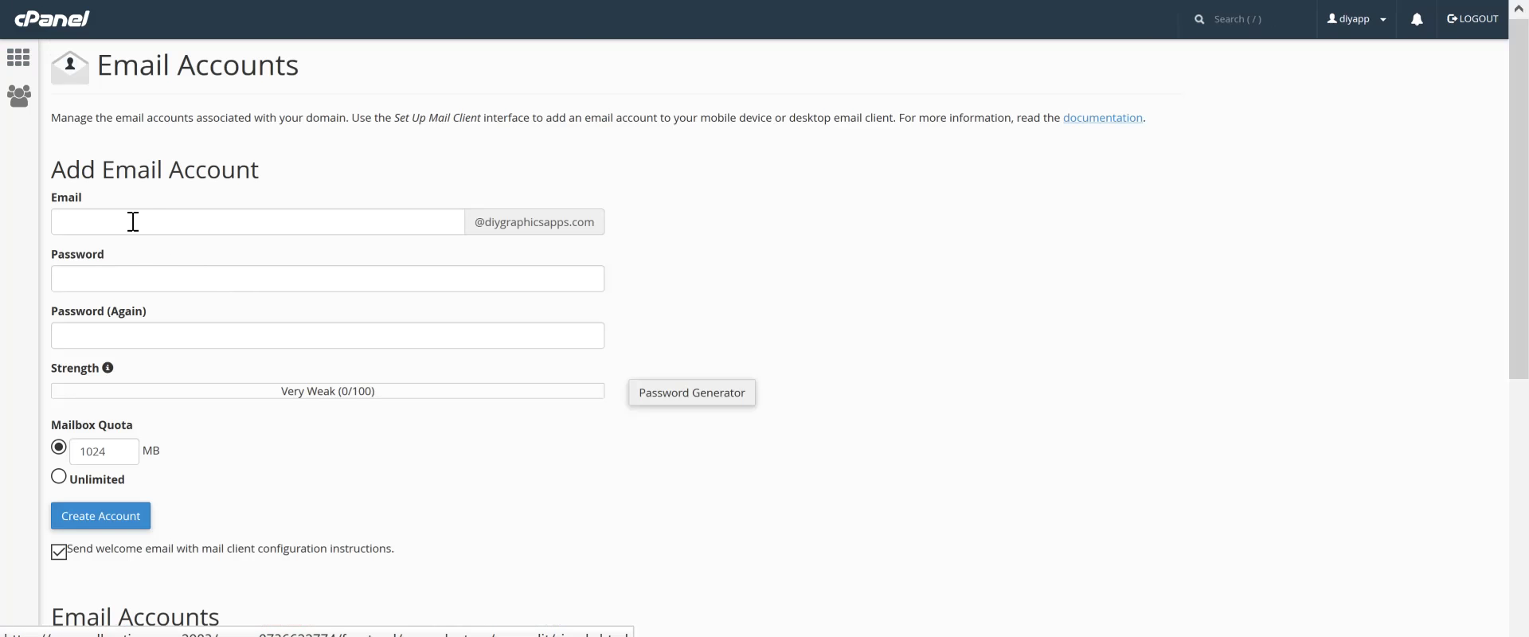
left_click(133, 222)
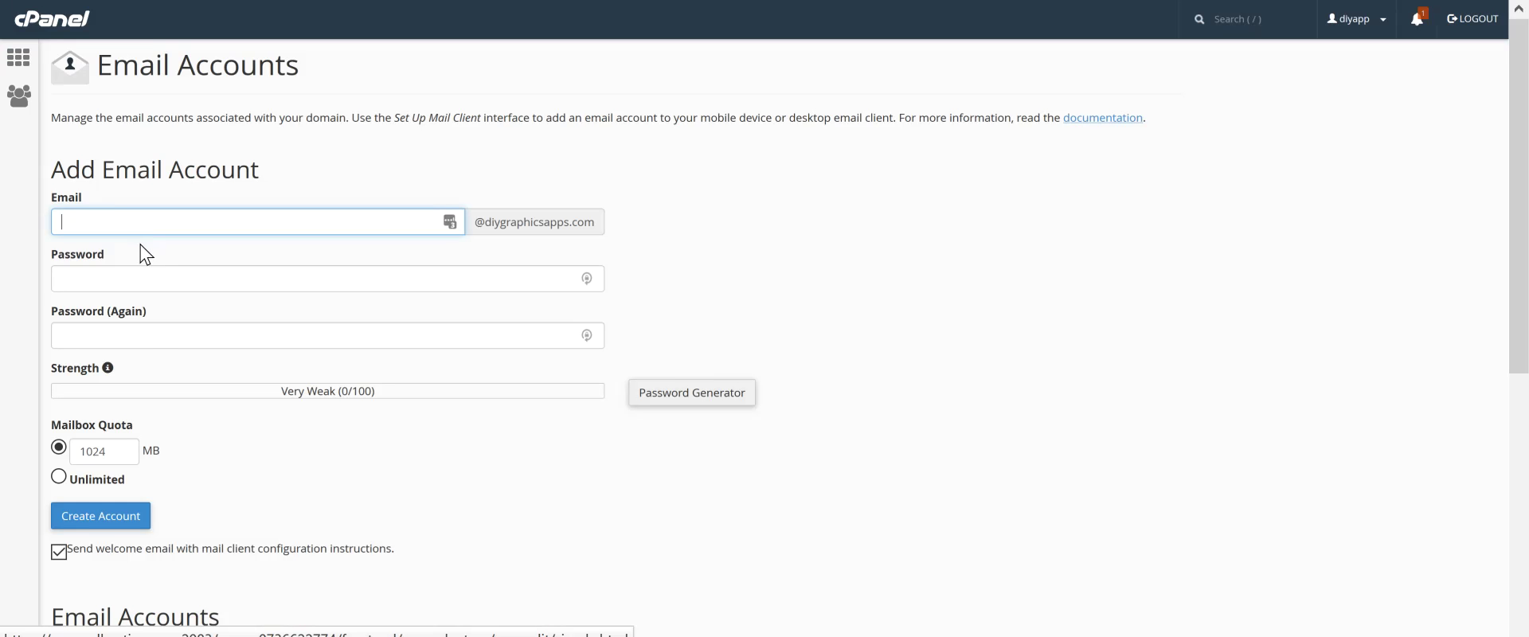
left_click(151, 276)
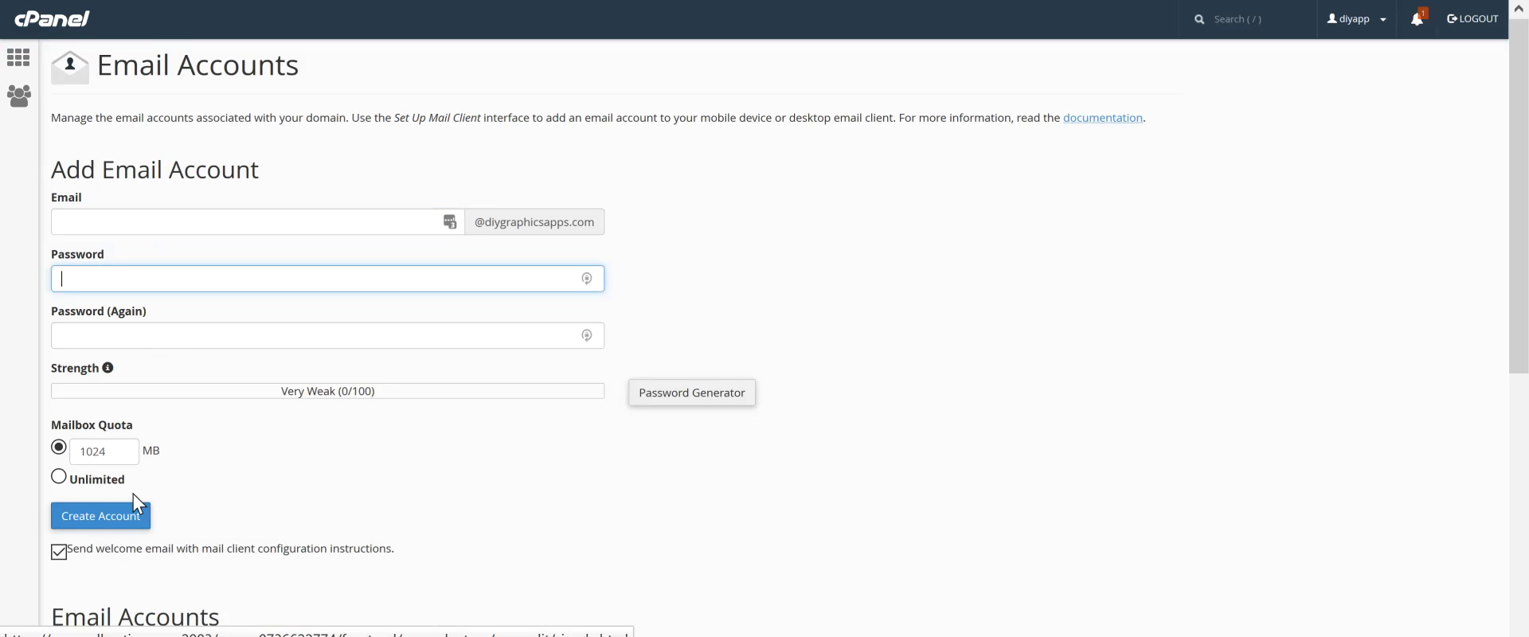
left_click(63, 479)
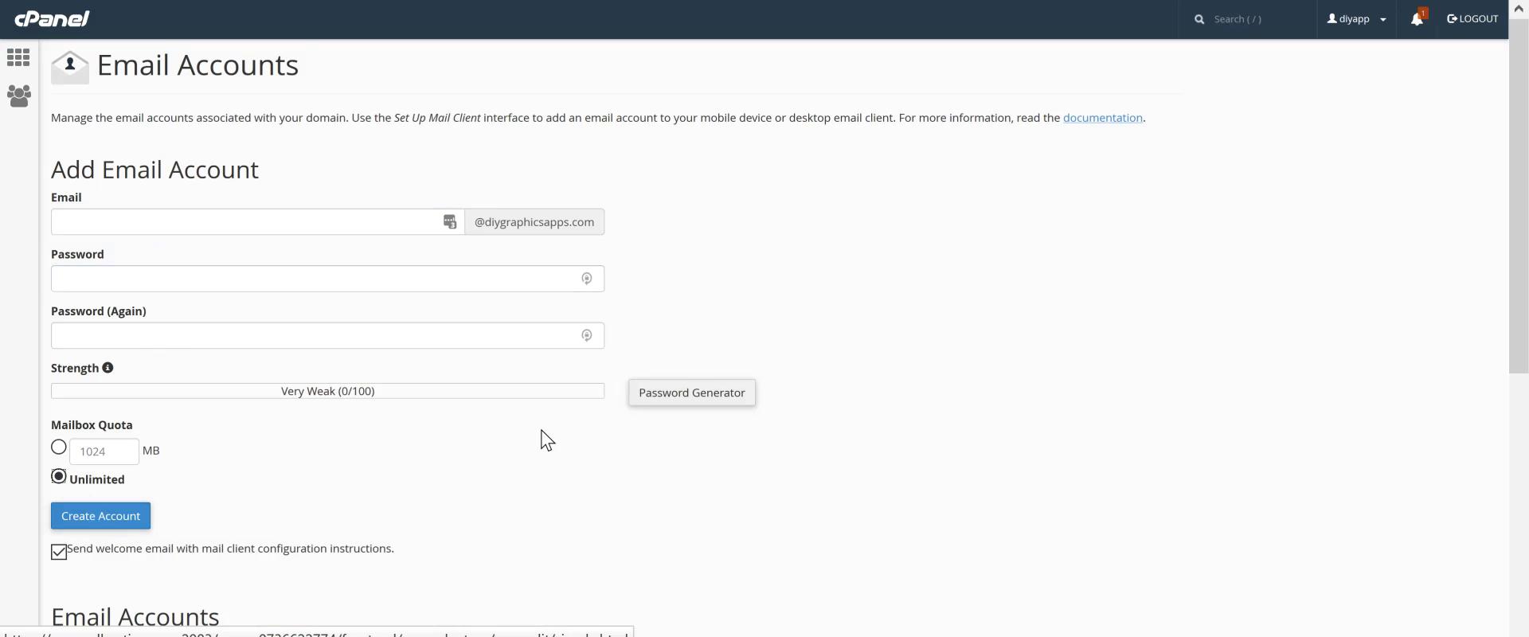
scroll(347, 469, "down", 1)
scroll(347, 469, "down", 1)
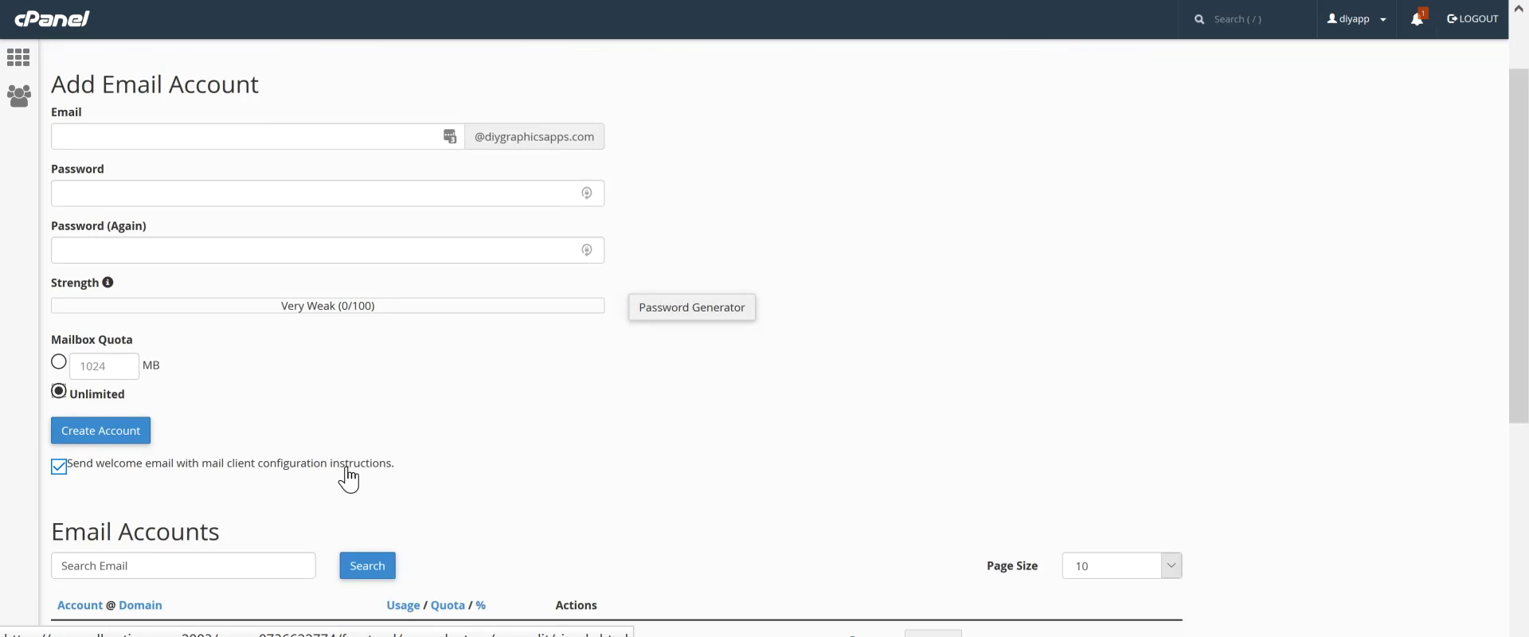
scroll(345, 474, "down", 1)
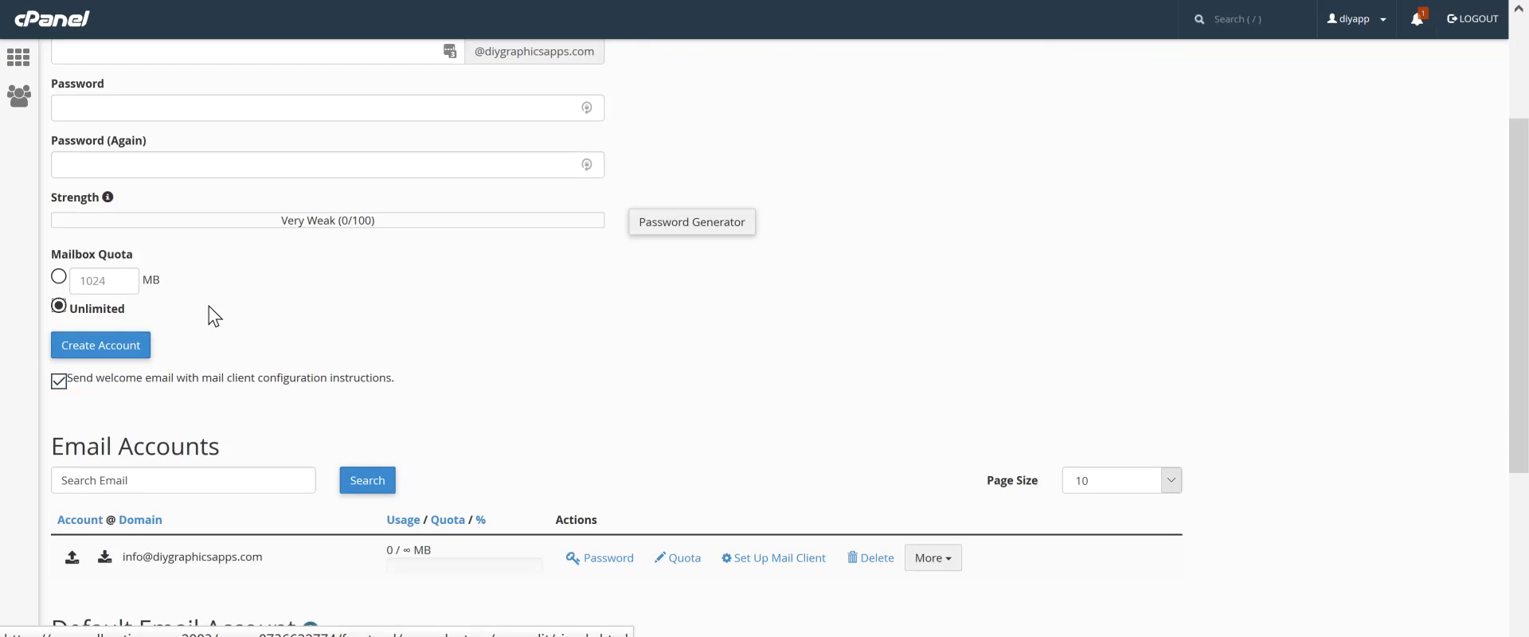
scroll(239, 312, "down", 1)
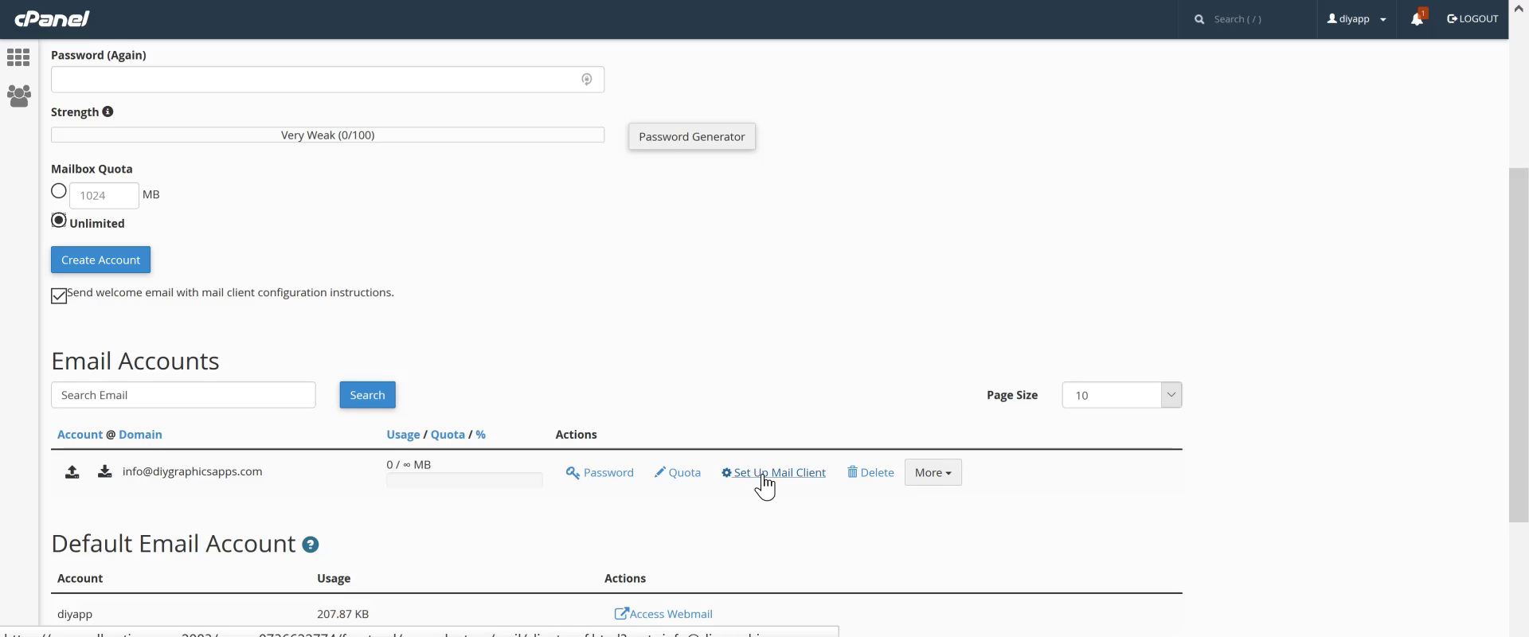
left_click(930, 478)
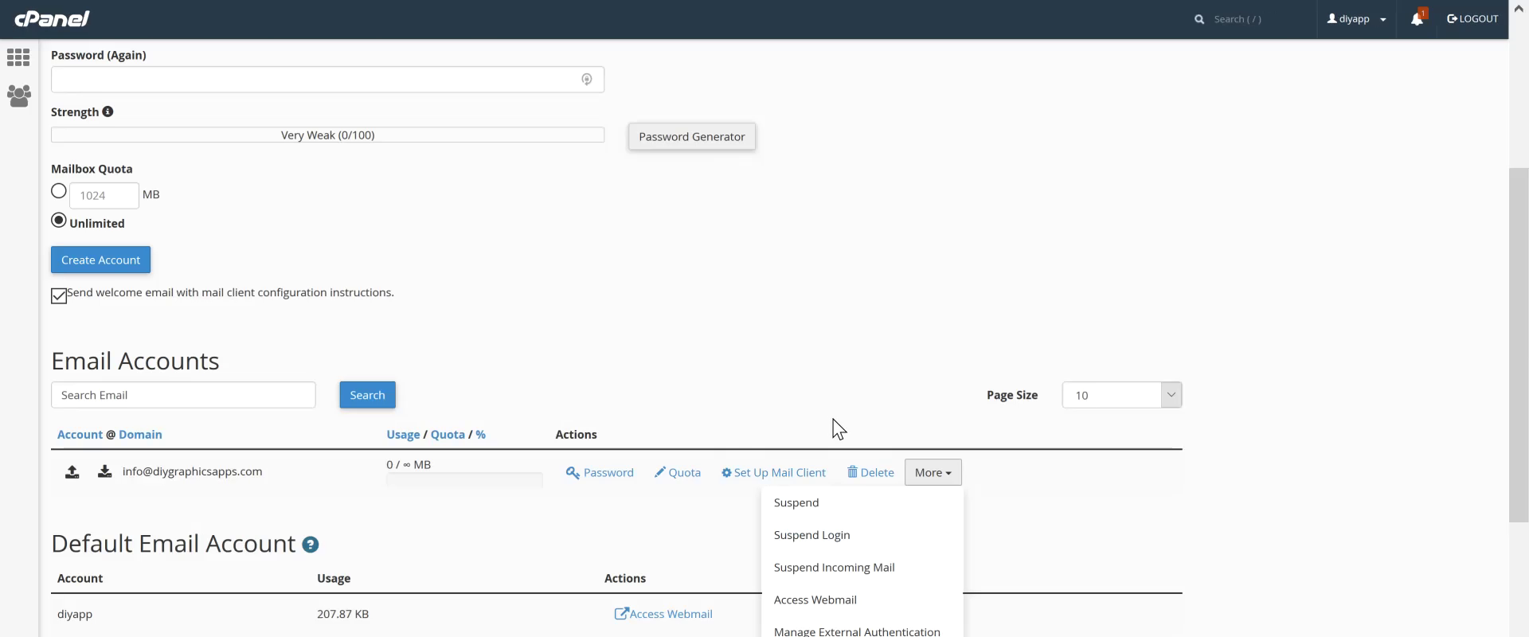
left_click(758, 485)
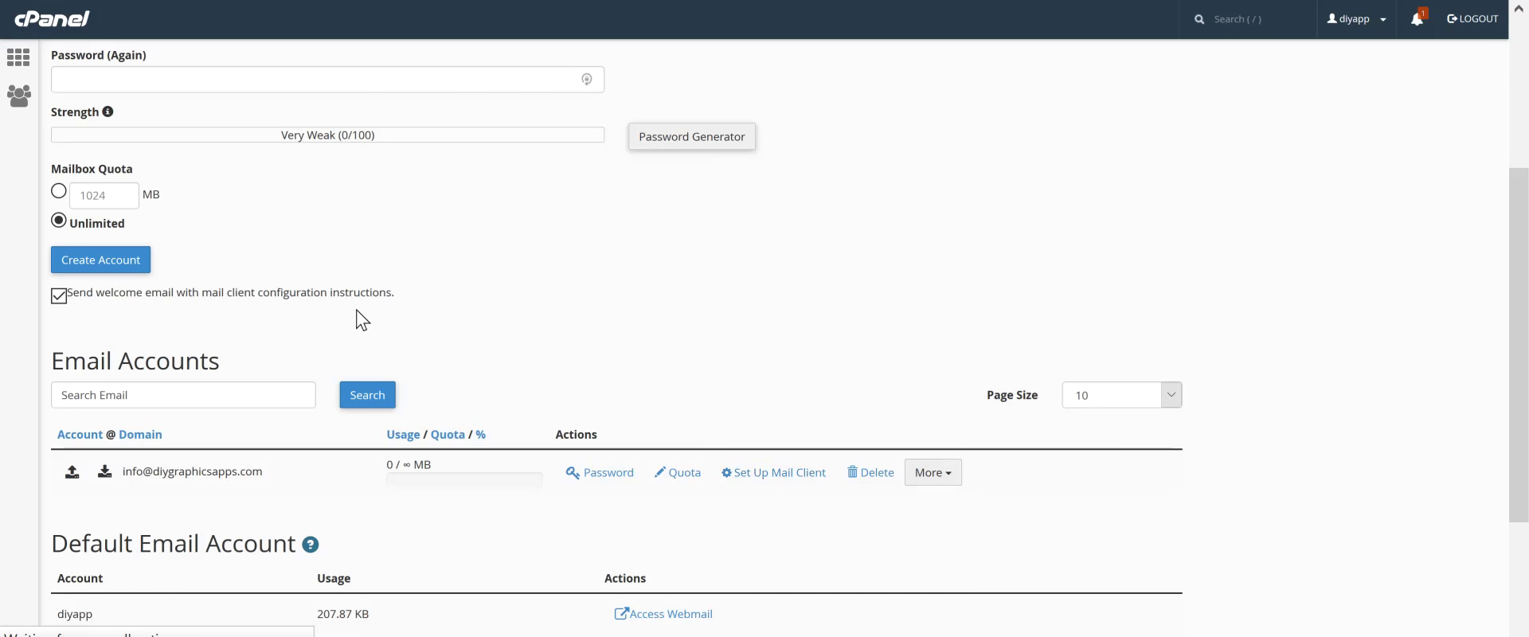
Highlight the Secure SSL/TLS and Non-SSL mail.diygraphicsapps.com settings in Mail Client Manual Settings
scroll(355, 309, "down", 3)
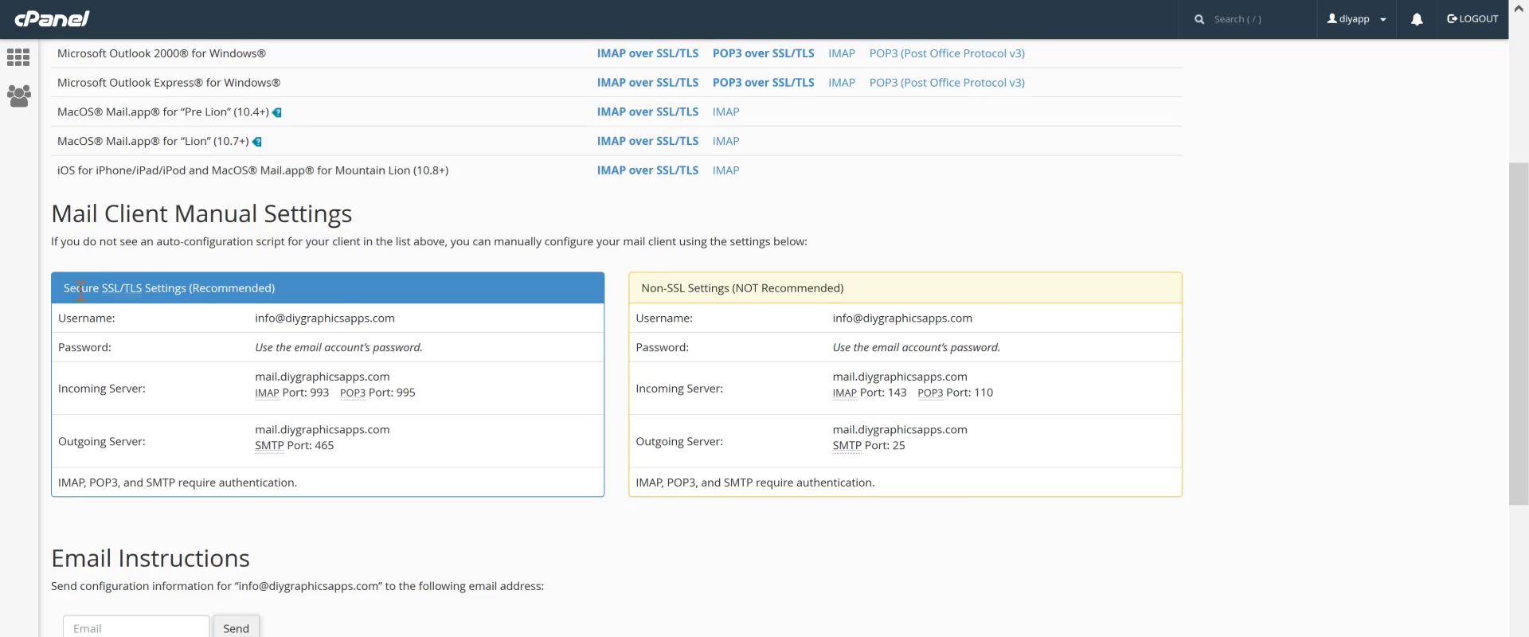
left_click_drag(80, 288, 331, 289)
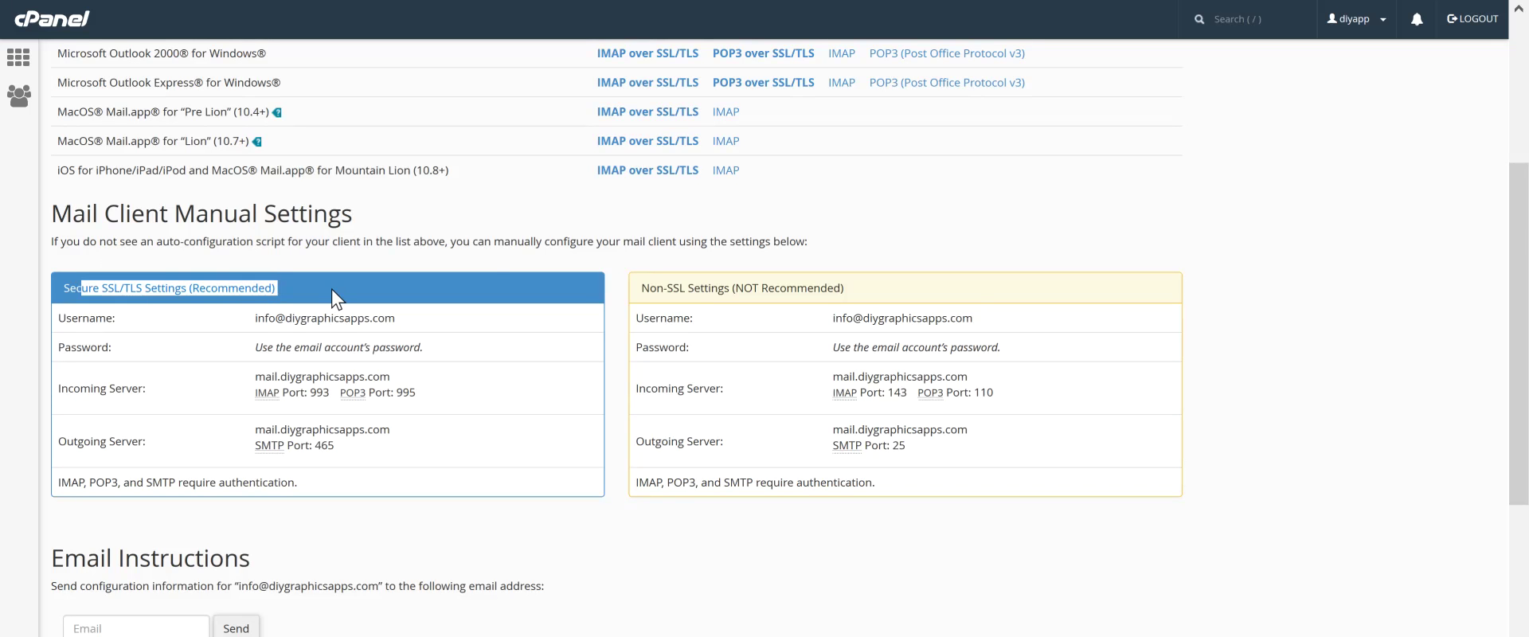
left_click_drag(640, 288, 867, 286)
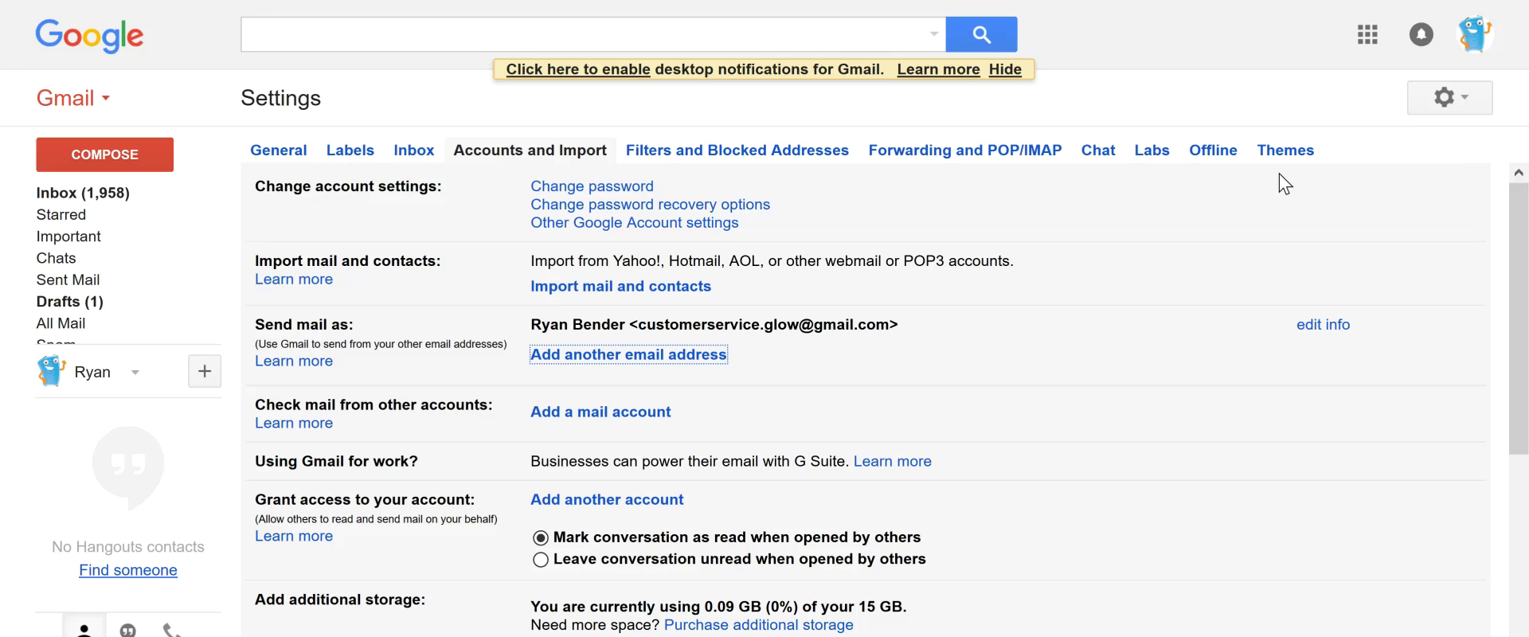
In Accounts and Import, choose 'Add another email address' under the current Send mail as address
left_click(1451, 99)
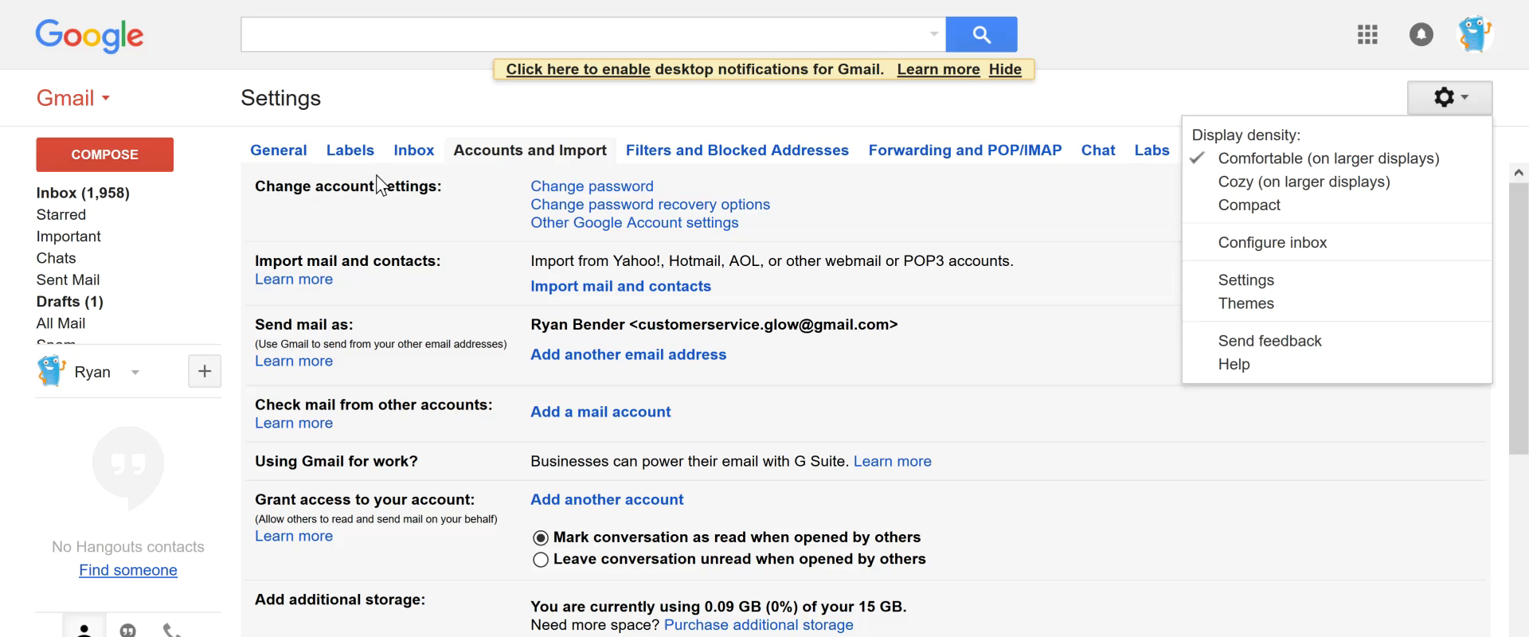
left_click(506, 152)
scroll(503, 279, "down", 1)
scroll(504, 286, "down", 1)
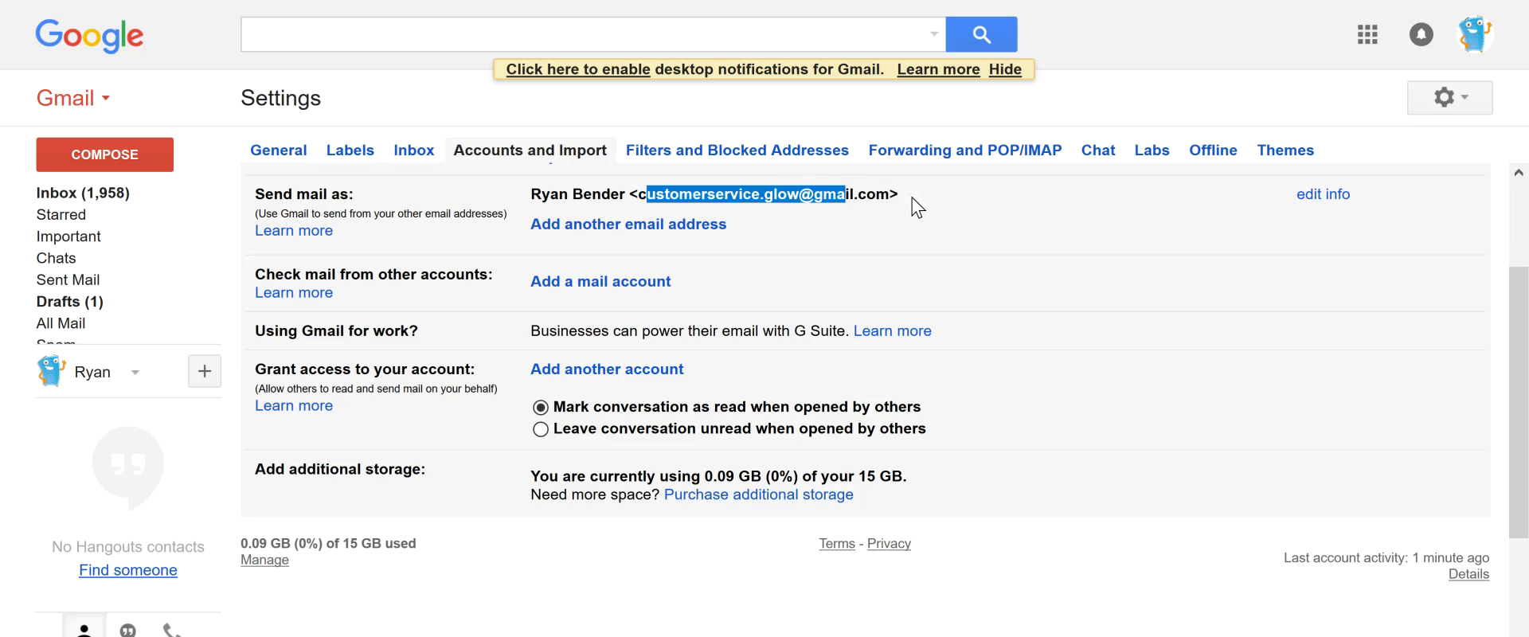
left_click_drag(912, 198, 912, 198)
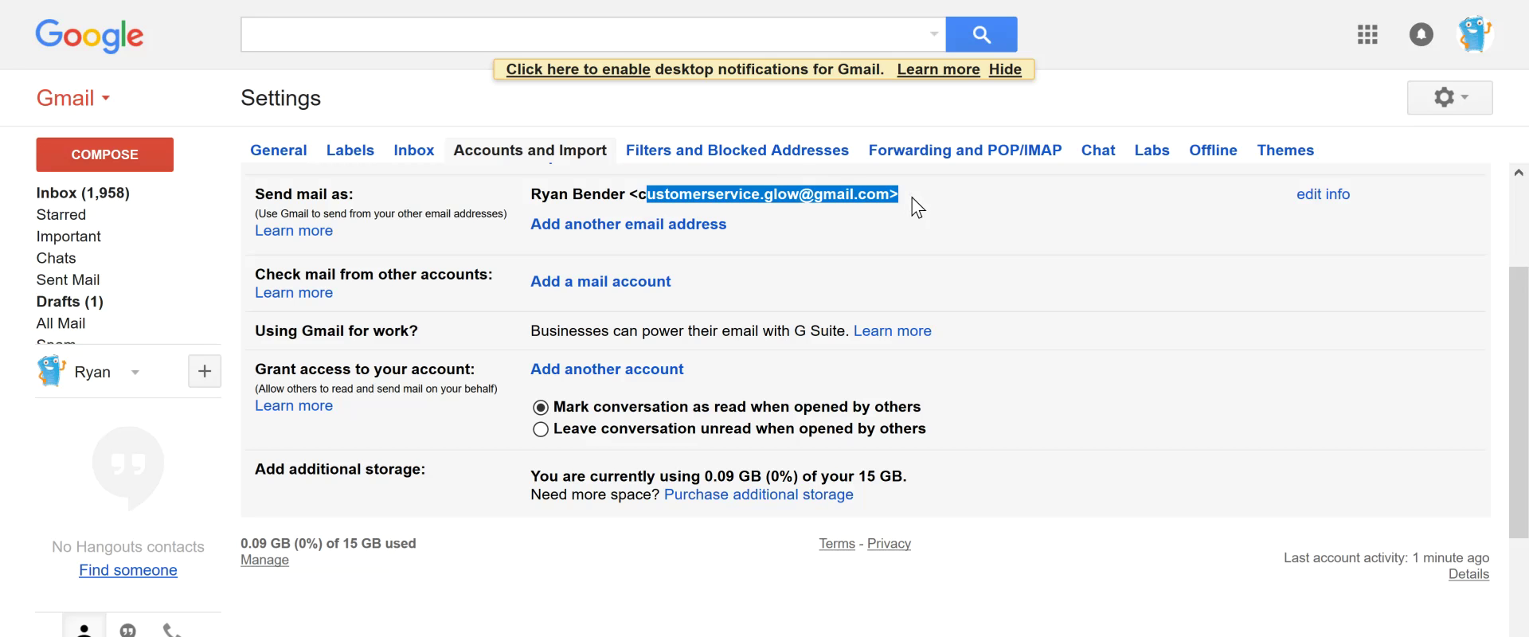
left_click(690, 226)
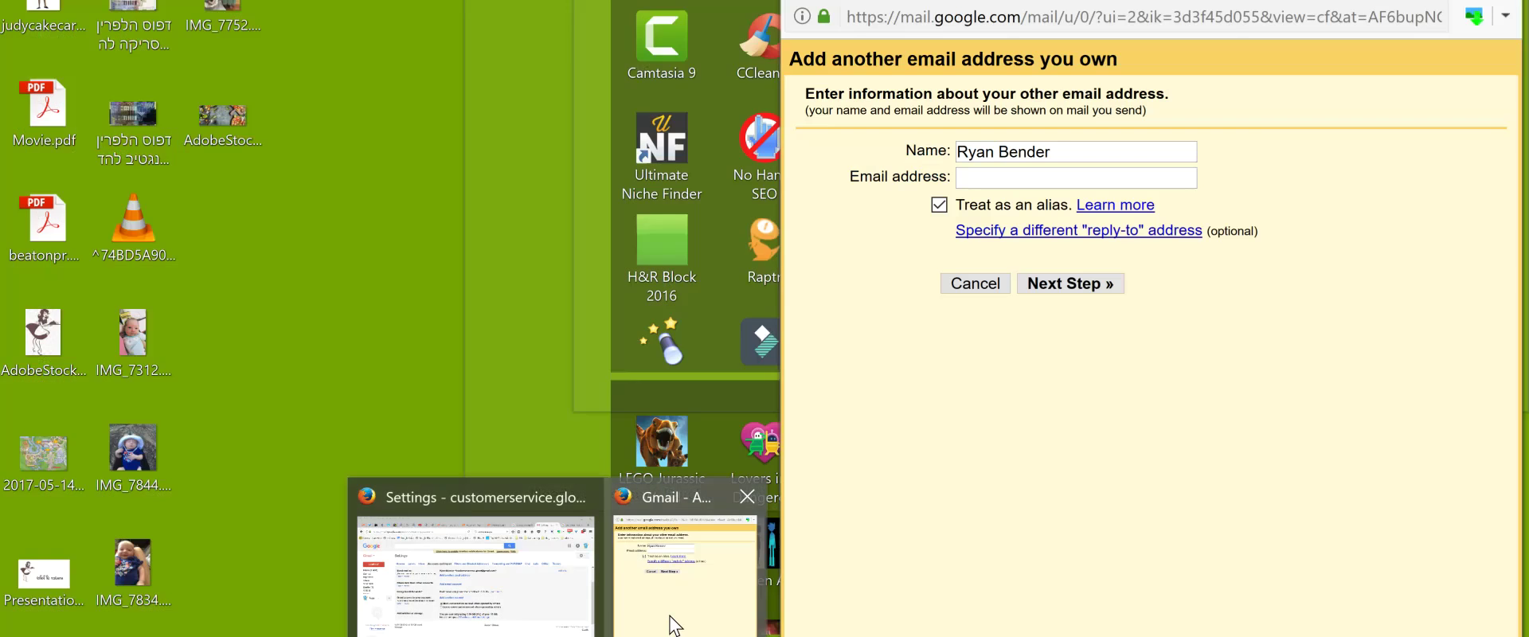
Centre the add-address window and select its sender name field
left_click(681, 624)
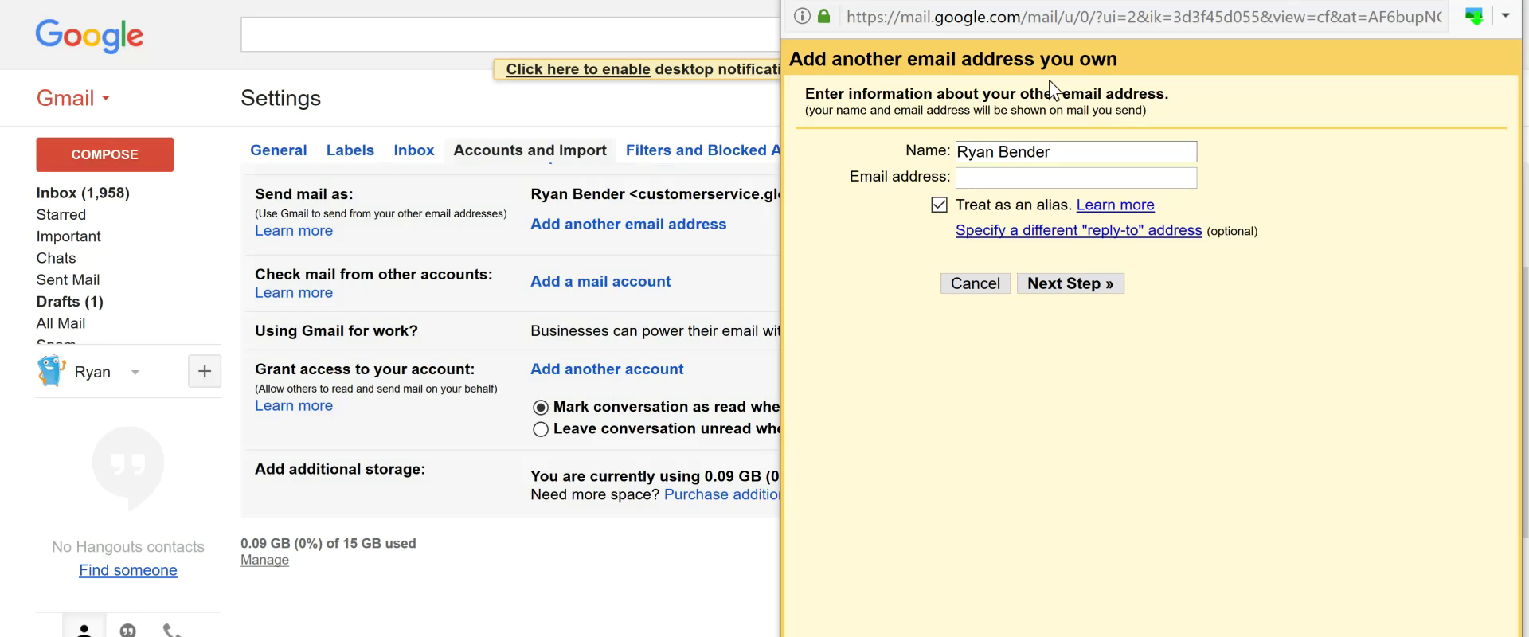
left_click_drag(1187, 1, 920, 51)
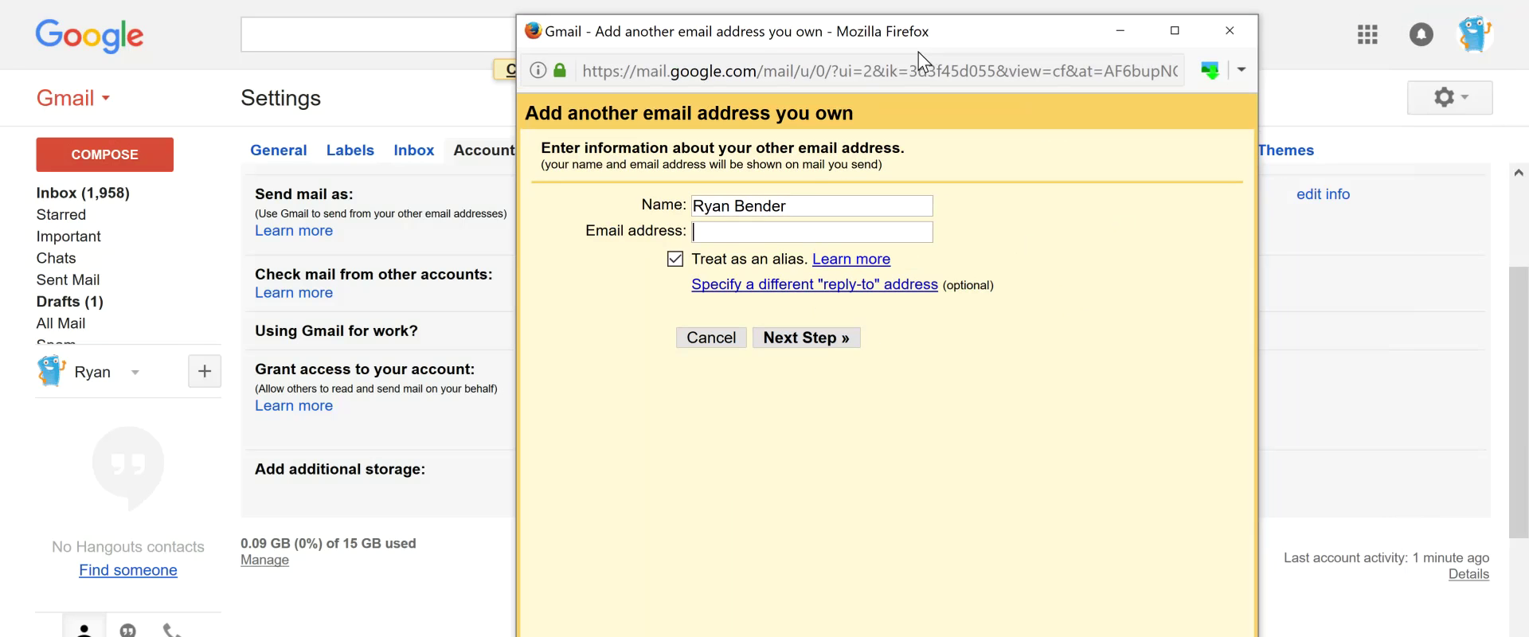
left_click(788, 207)
triple_click(762, 207)
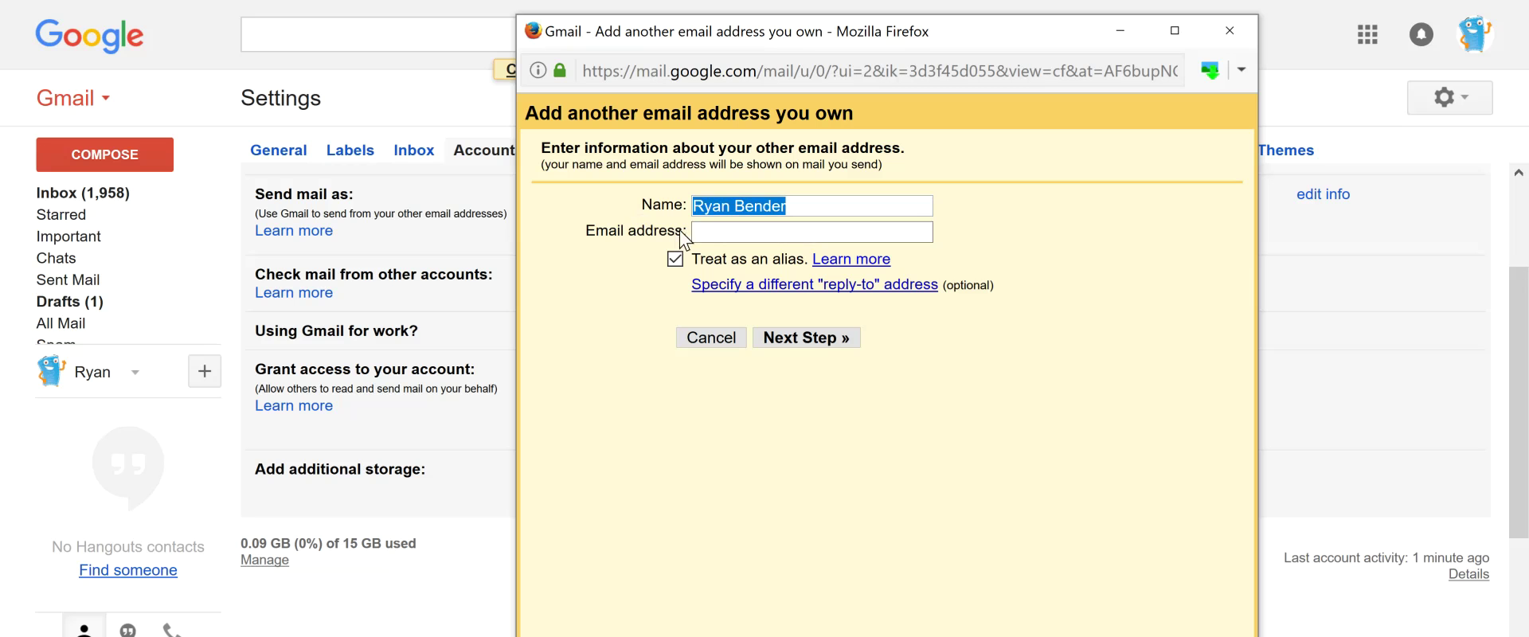
left_click(702, 231)
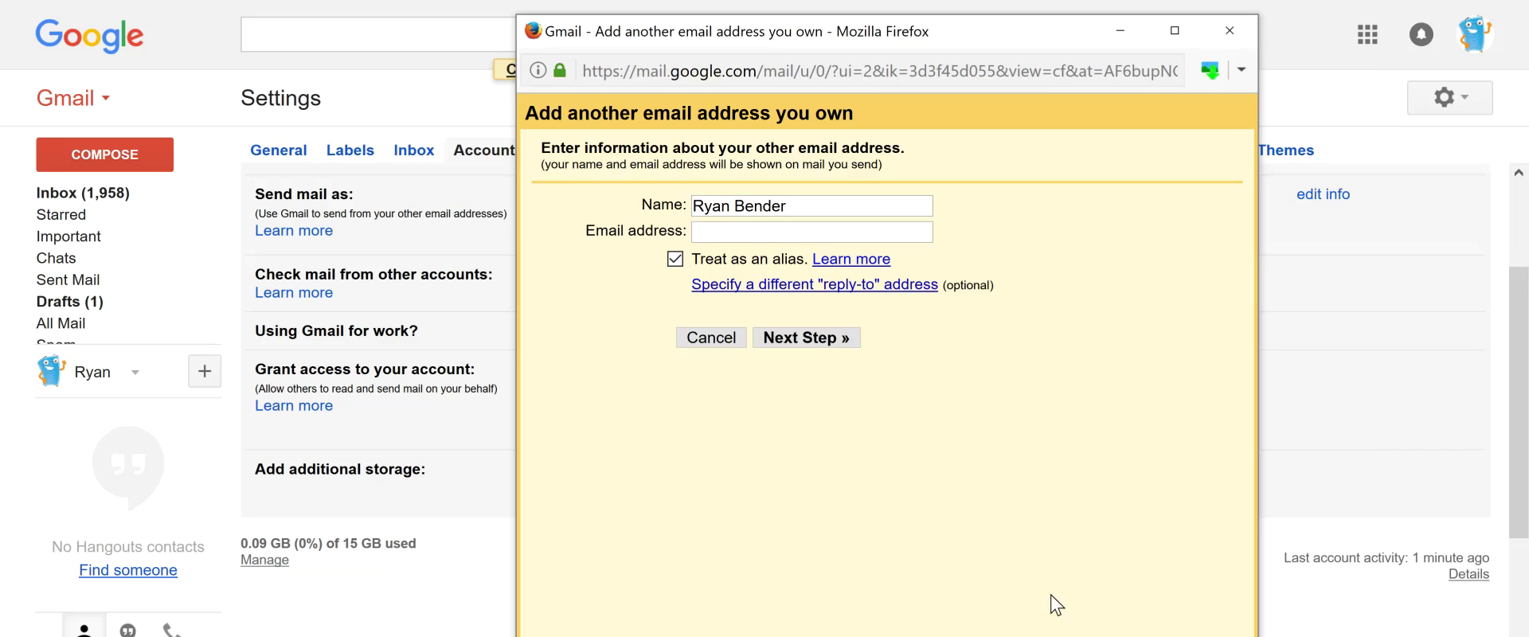
mouse_move(1143, 636)
left_click(1139, 593)
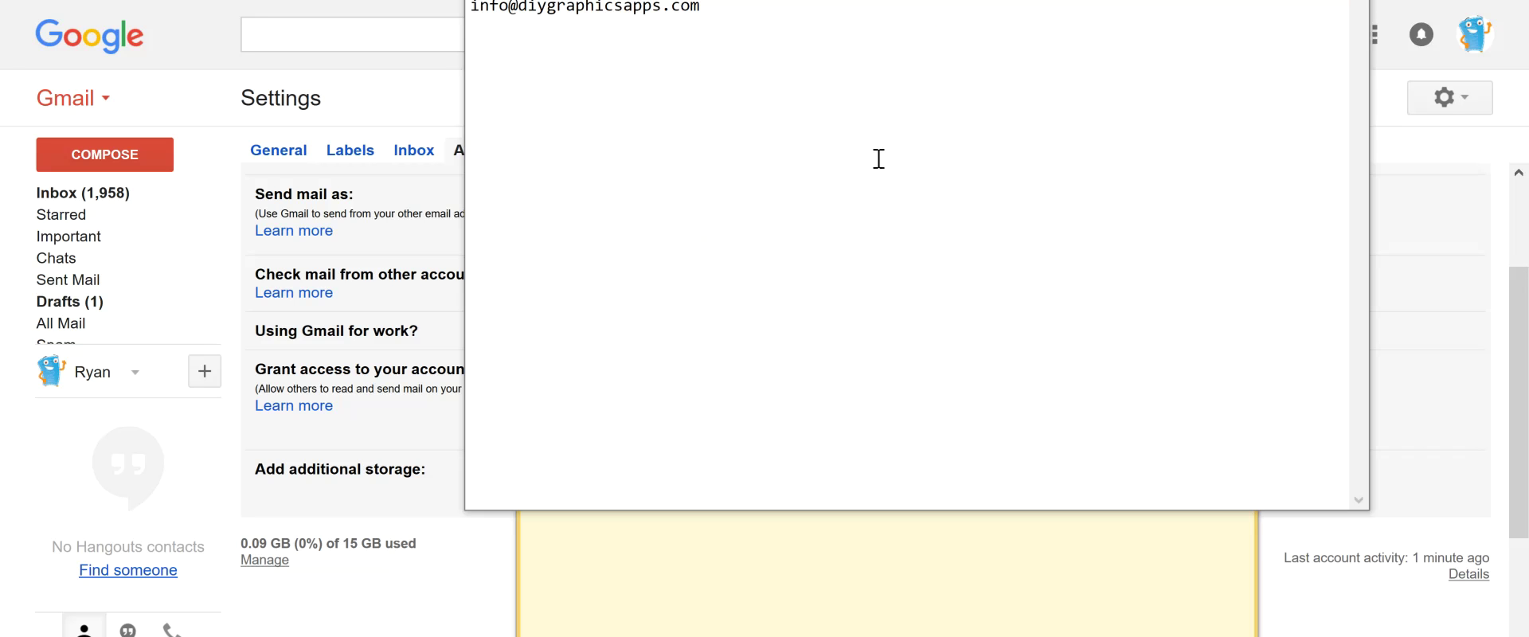
left_click_drag(746, 18, 471, 40)
key("ctrl+c")
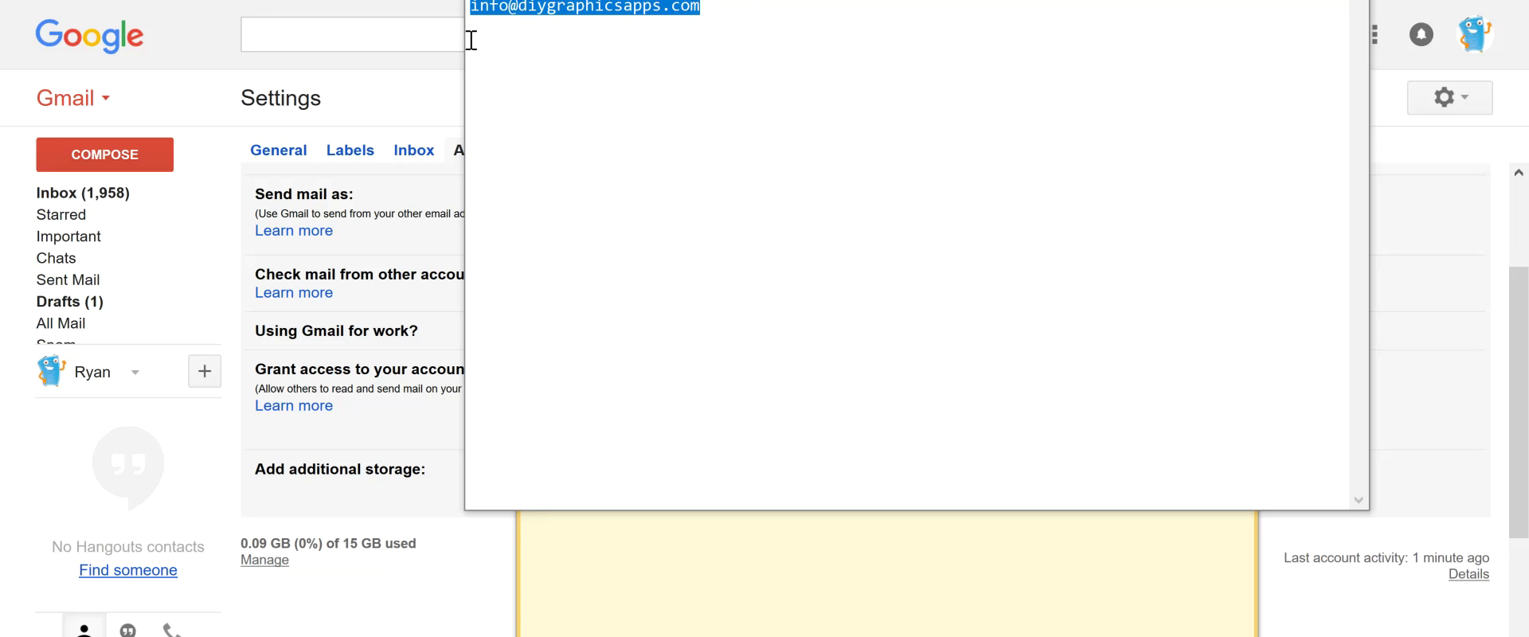
left_click(812, 590)
left_click(708, 233)
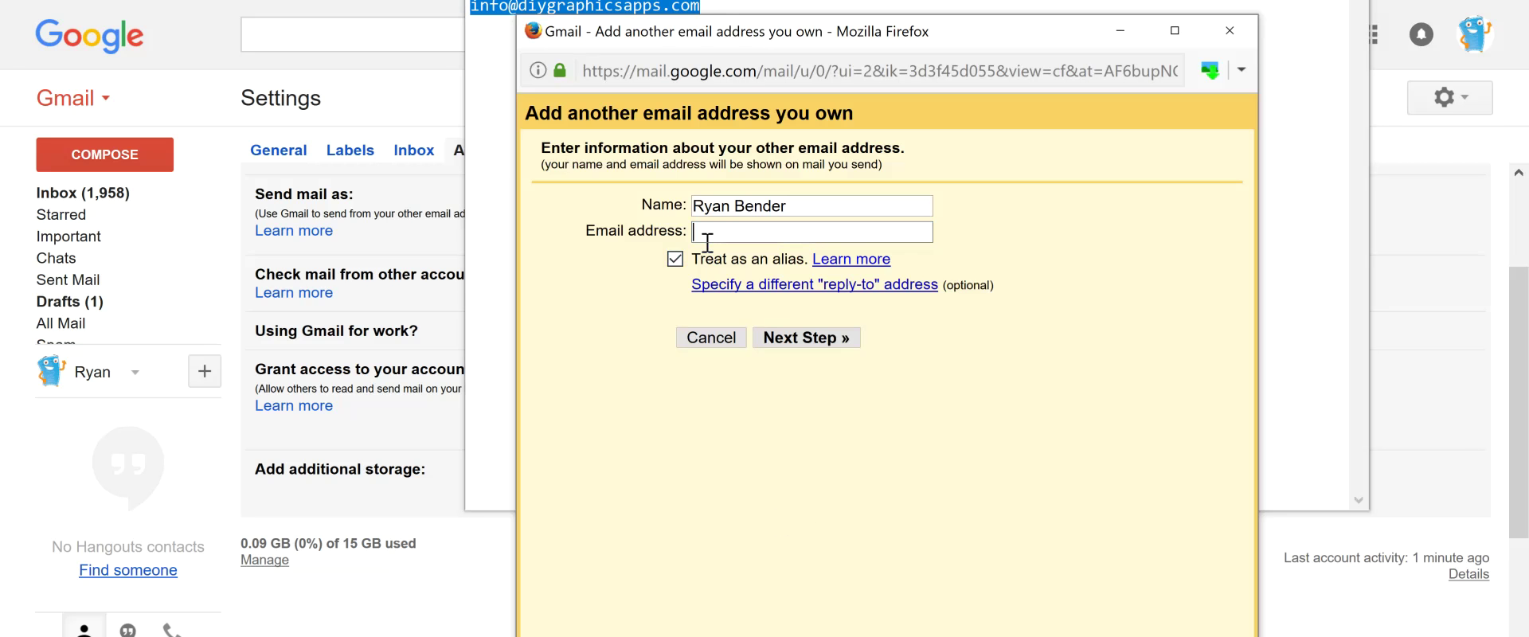
key("ctrl+v")
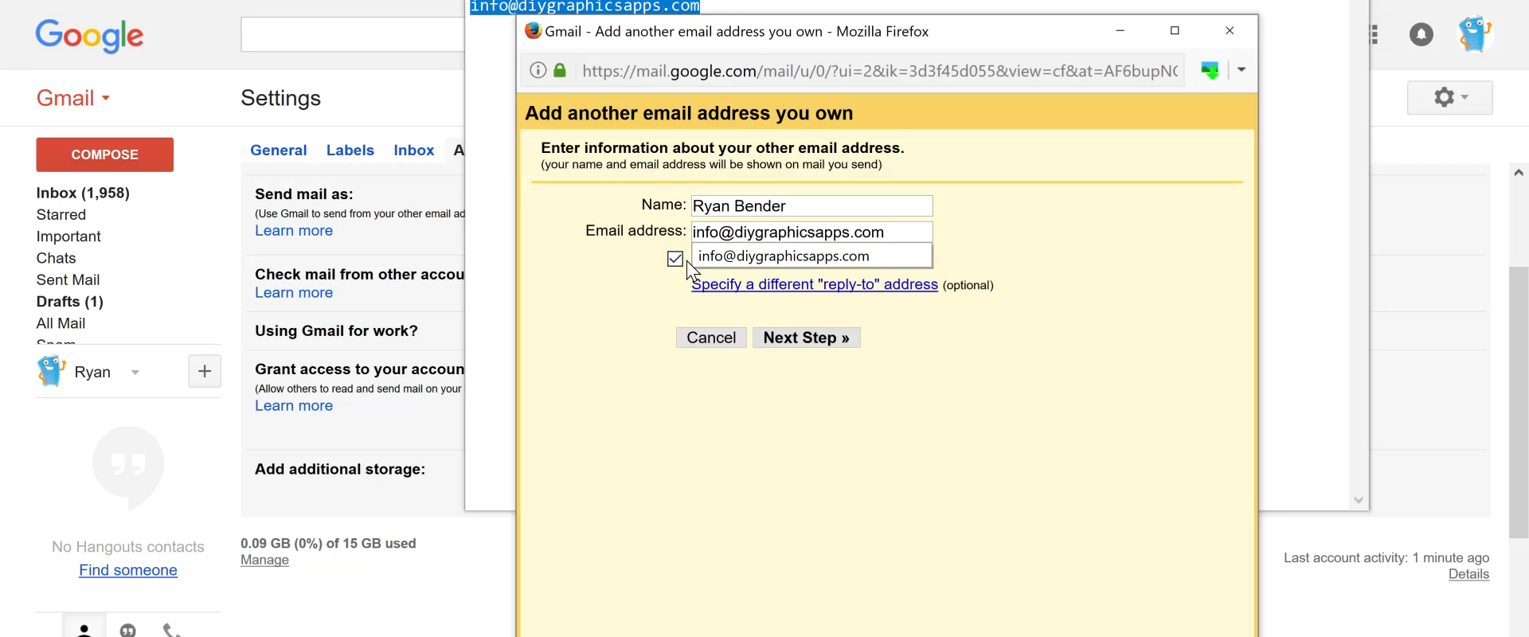
left_click(660, 265)
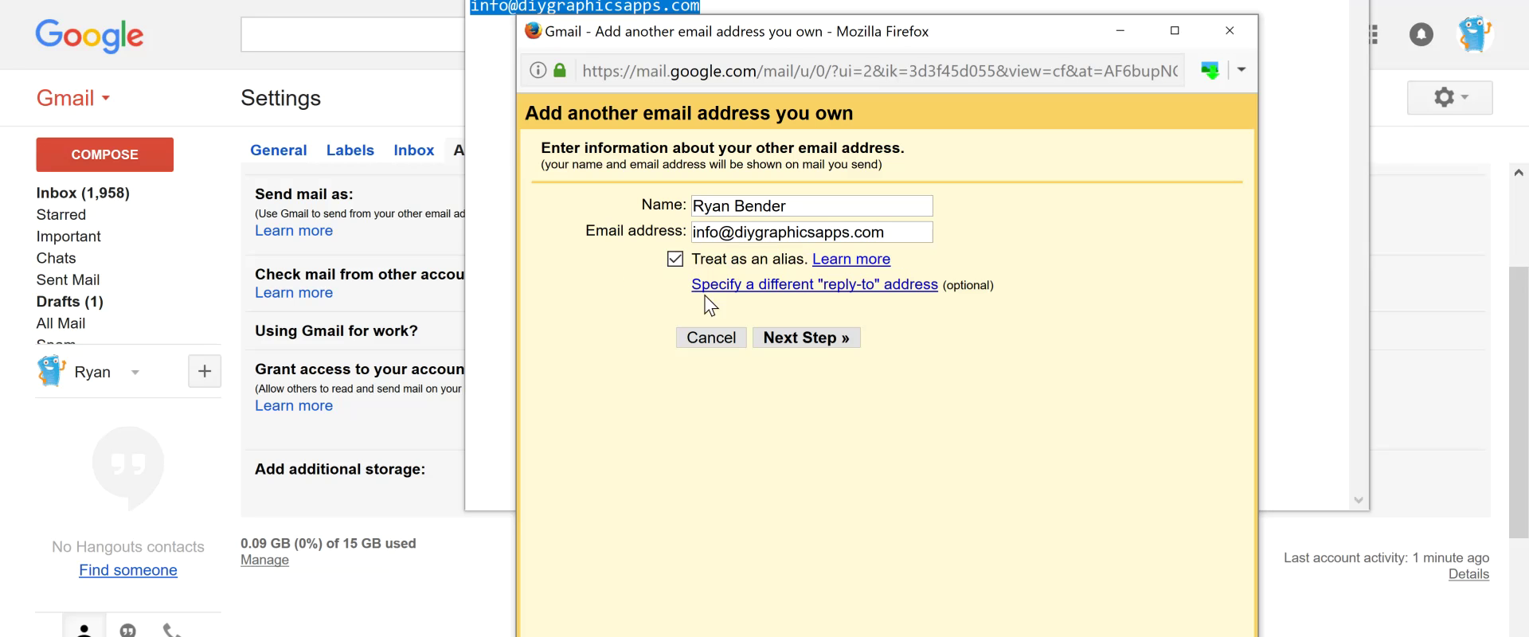
left_click(798, 342)
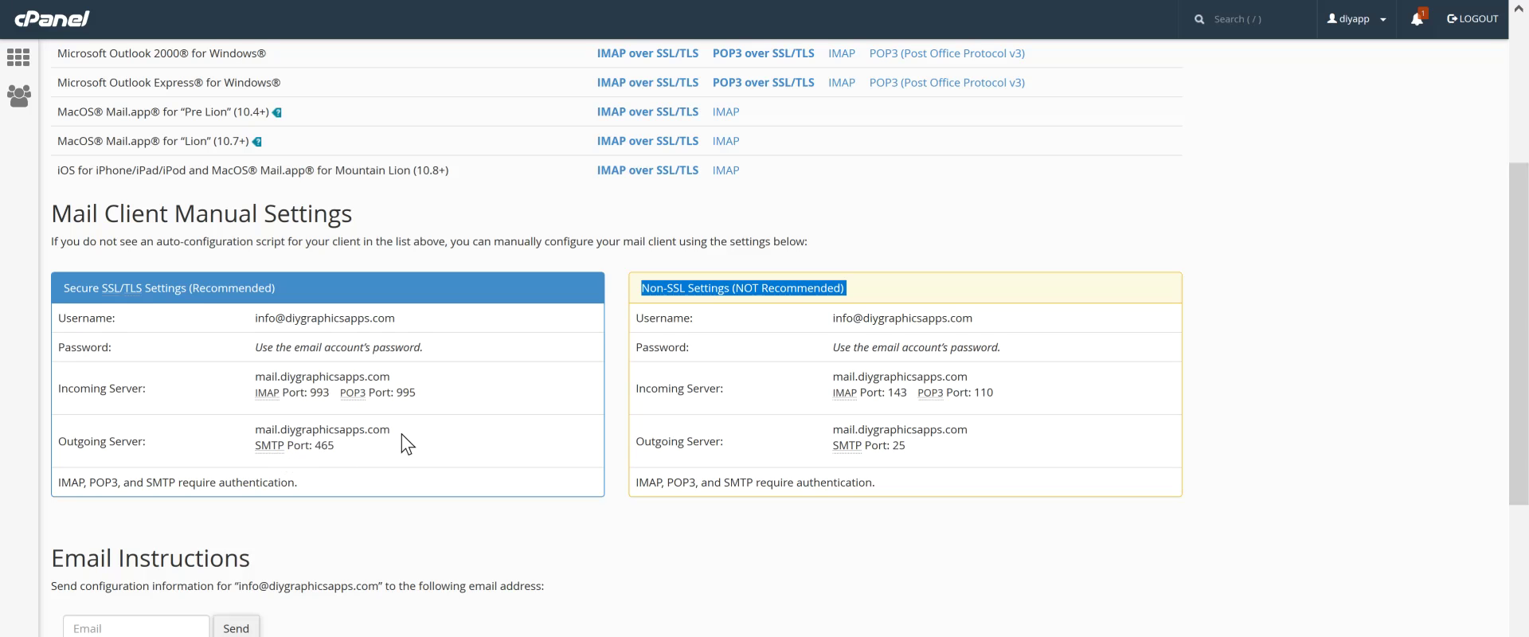
Set the SMTP Server to cPanel's outgoing server, mail.diygraphicsapps.com
left_click_drag(396, 430, 244, 436)
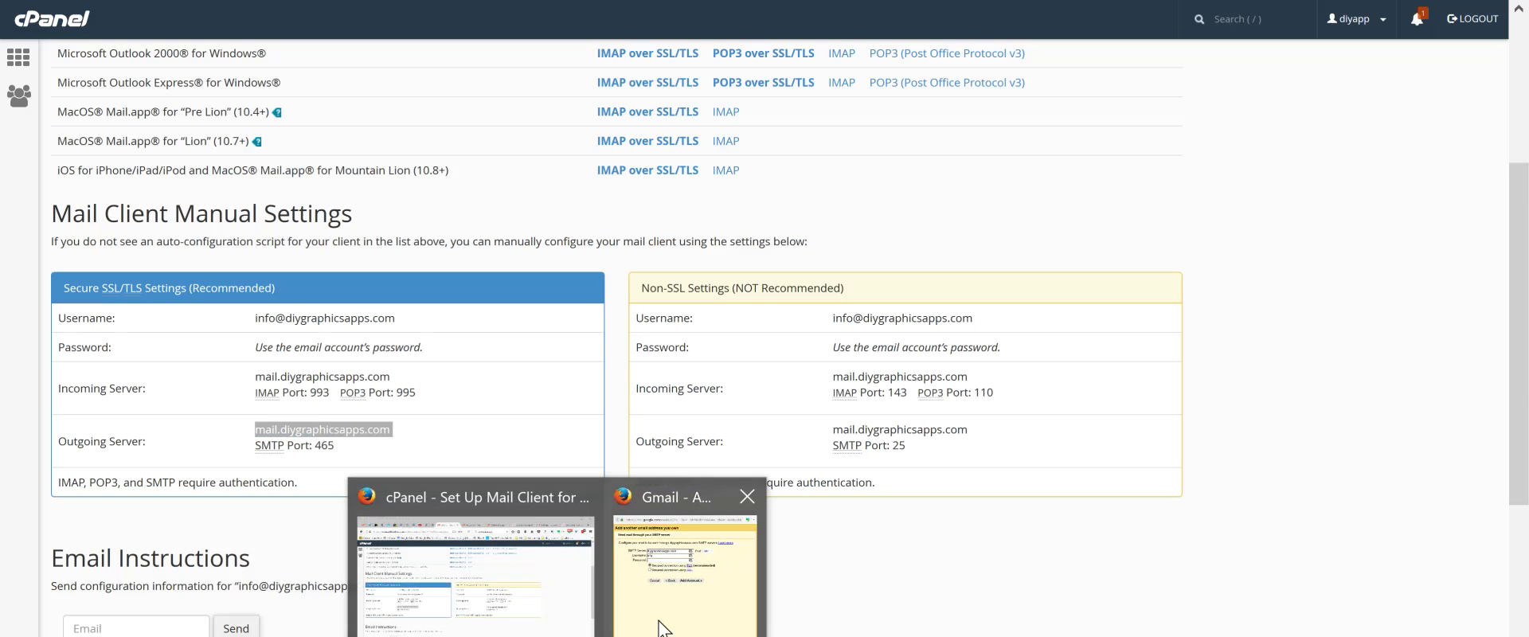
left_click(701, 613)
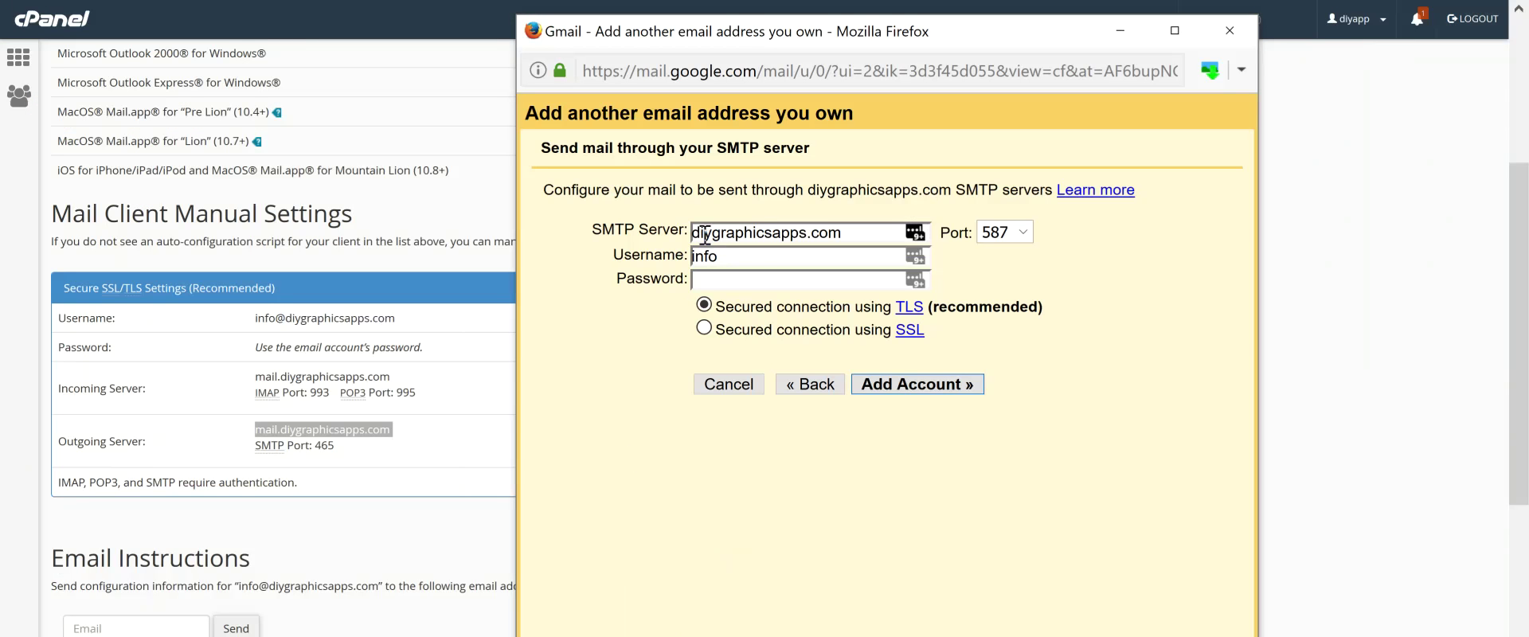
double_click(706, 234)
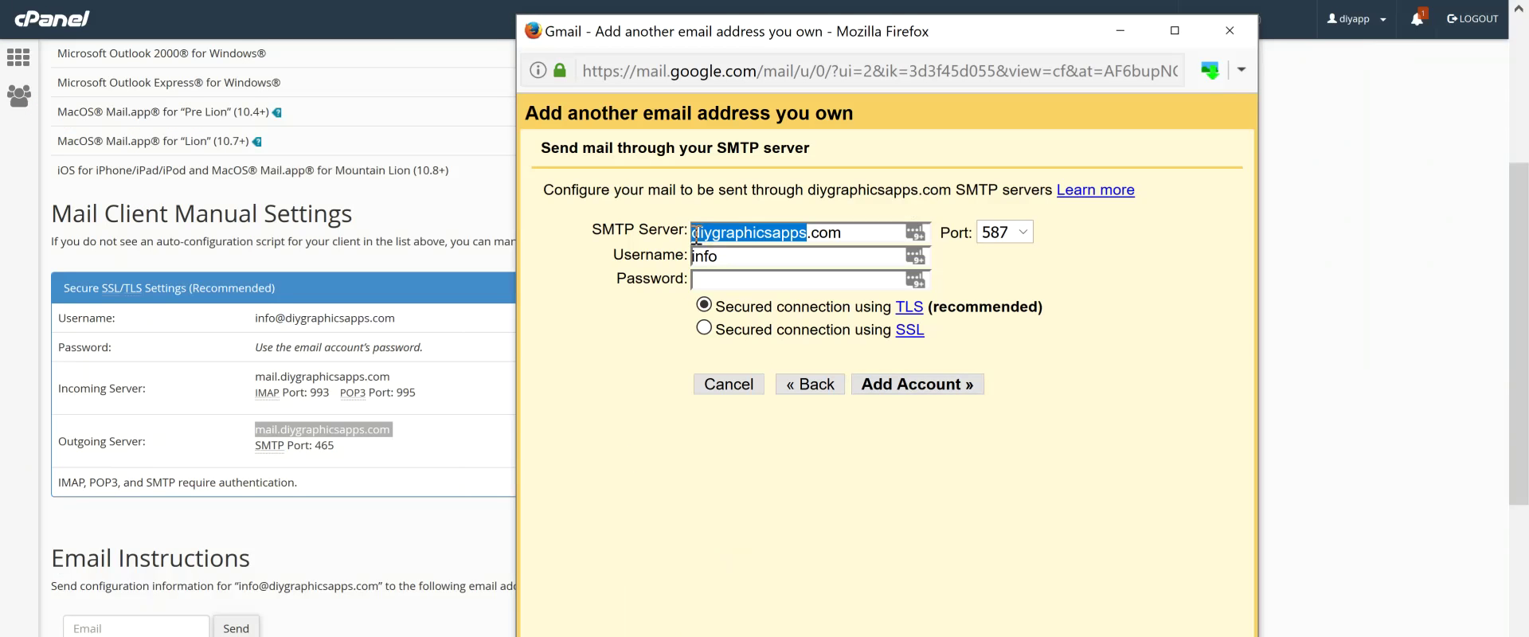
left_click(696, 234)
type("mail.")
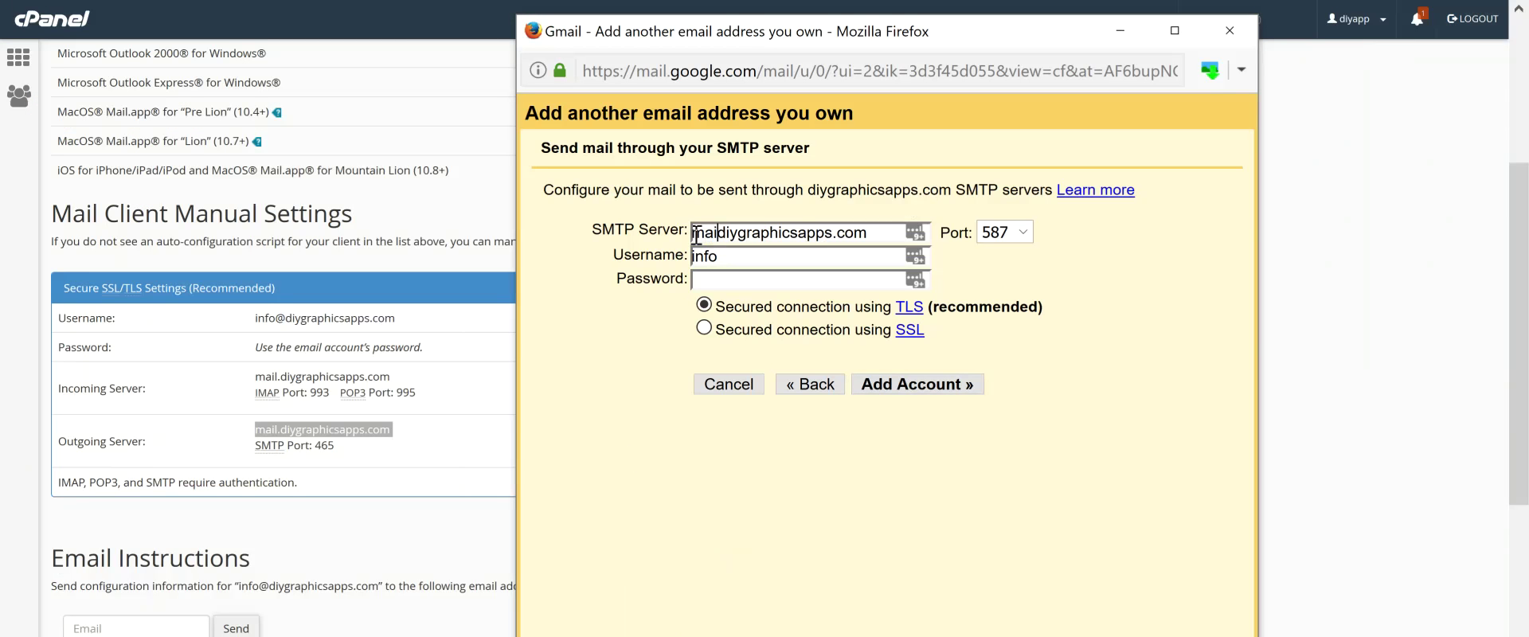
left_click(765, 254)
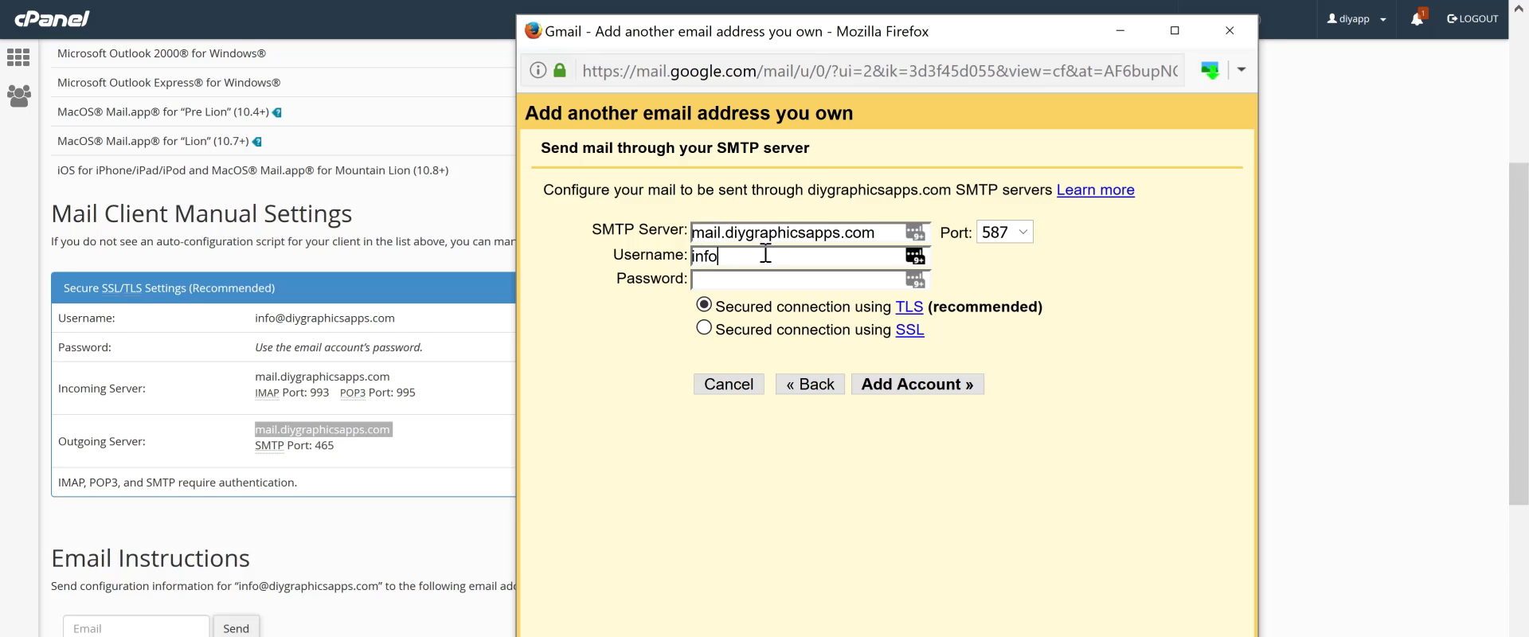
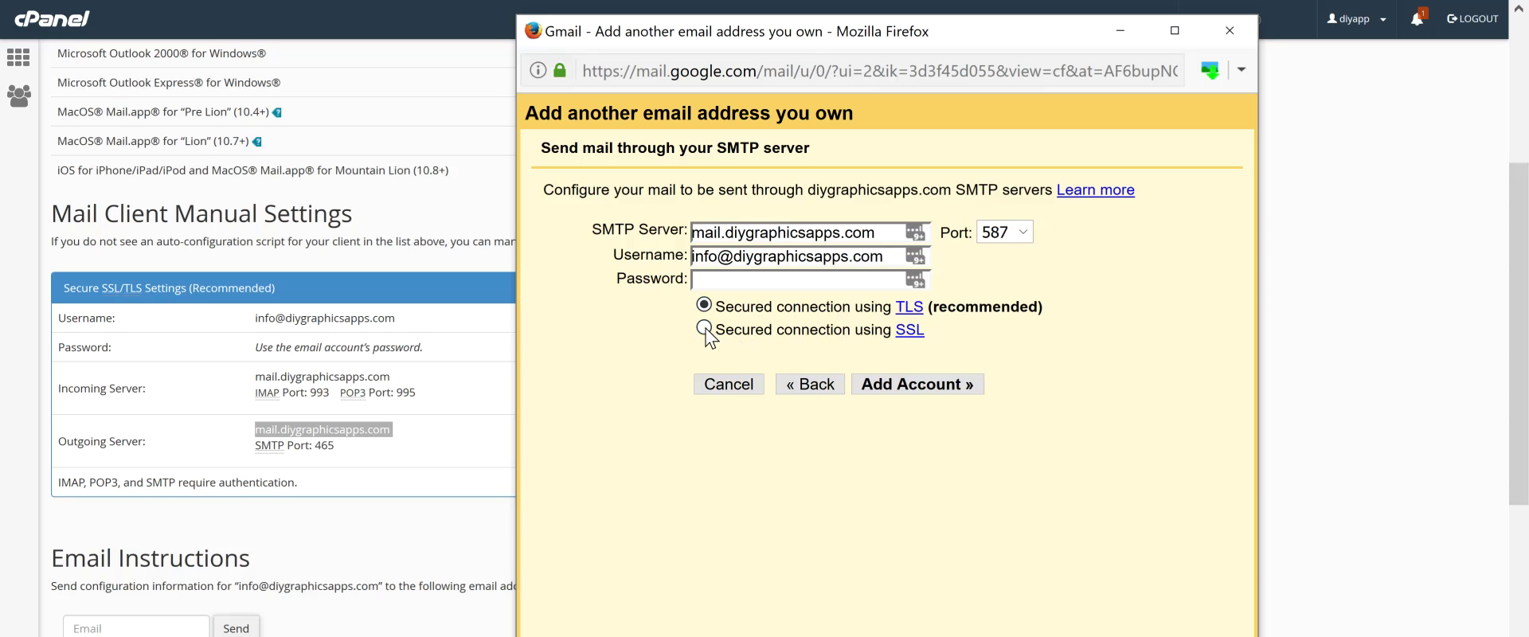
left_click(1005, 232)
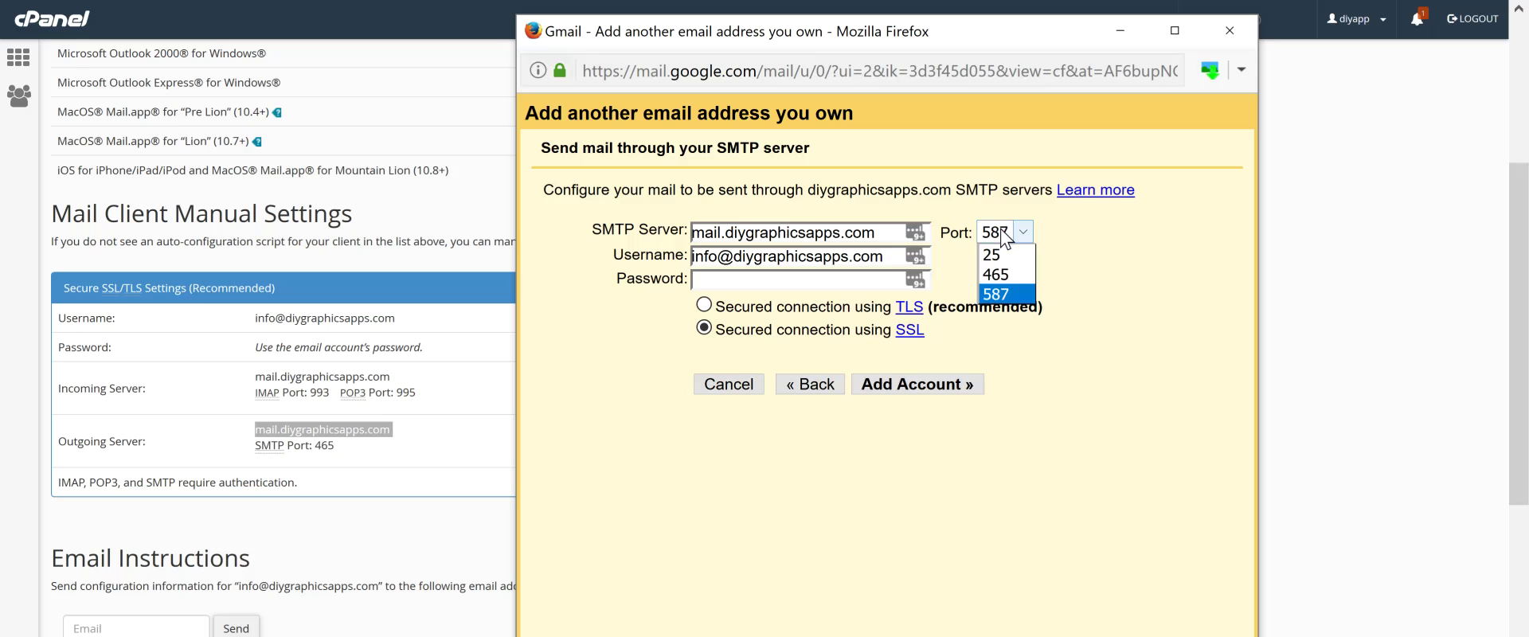
left_click(1015, 274)
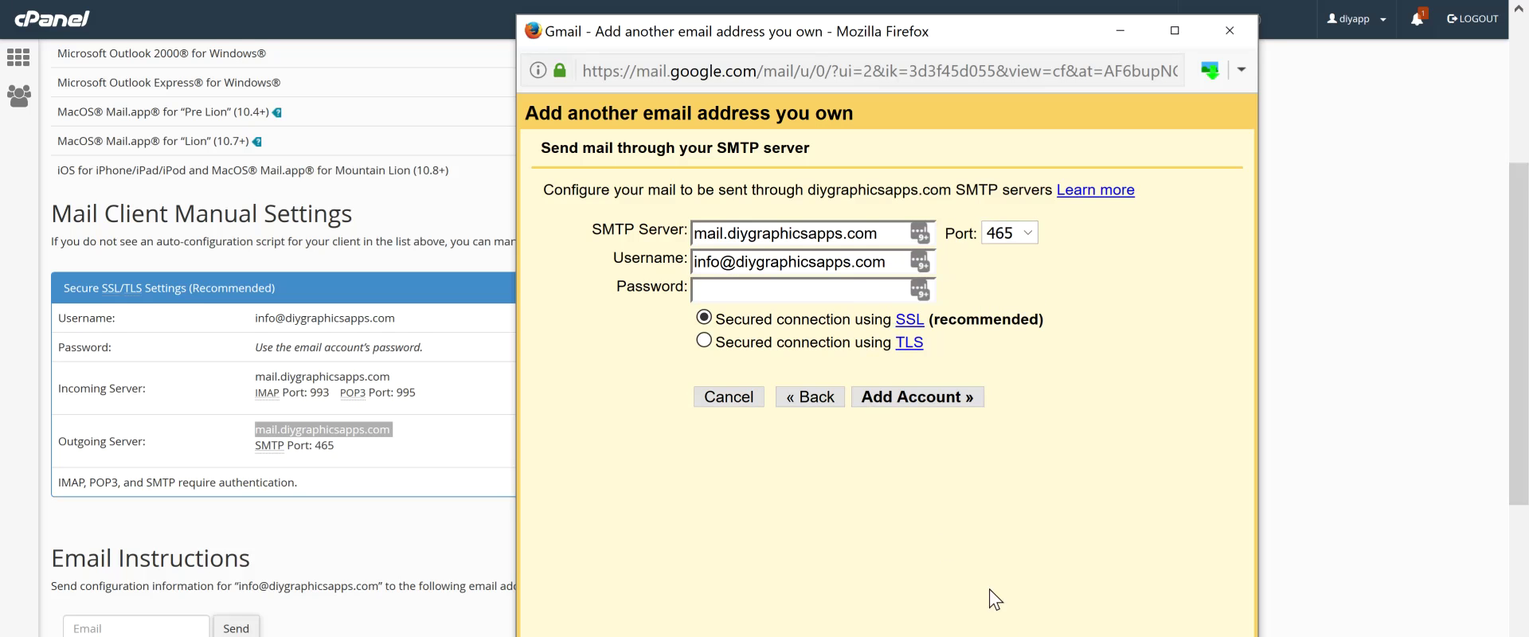
Copy the saved mailbox password from Notepad and return to Gmail's SMTP Password field
key("alt+Tab")
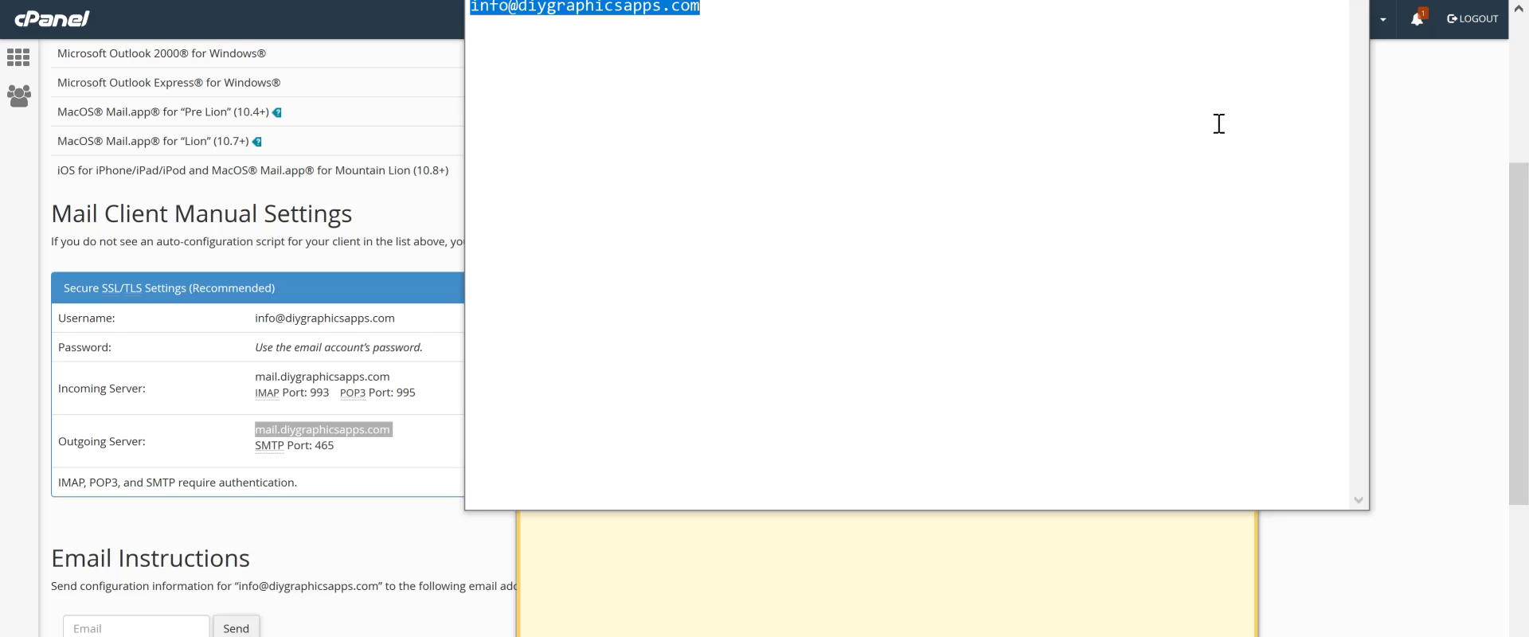
left_click_drag(1191, 4, 1206, 75)
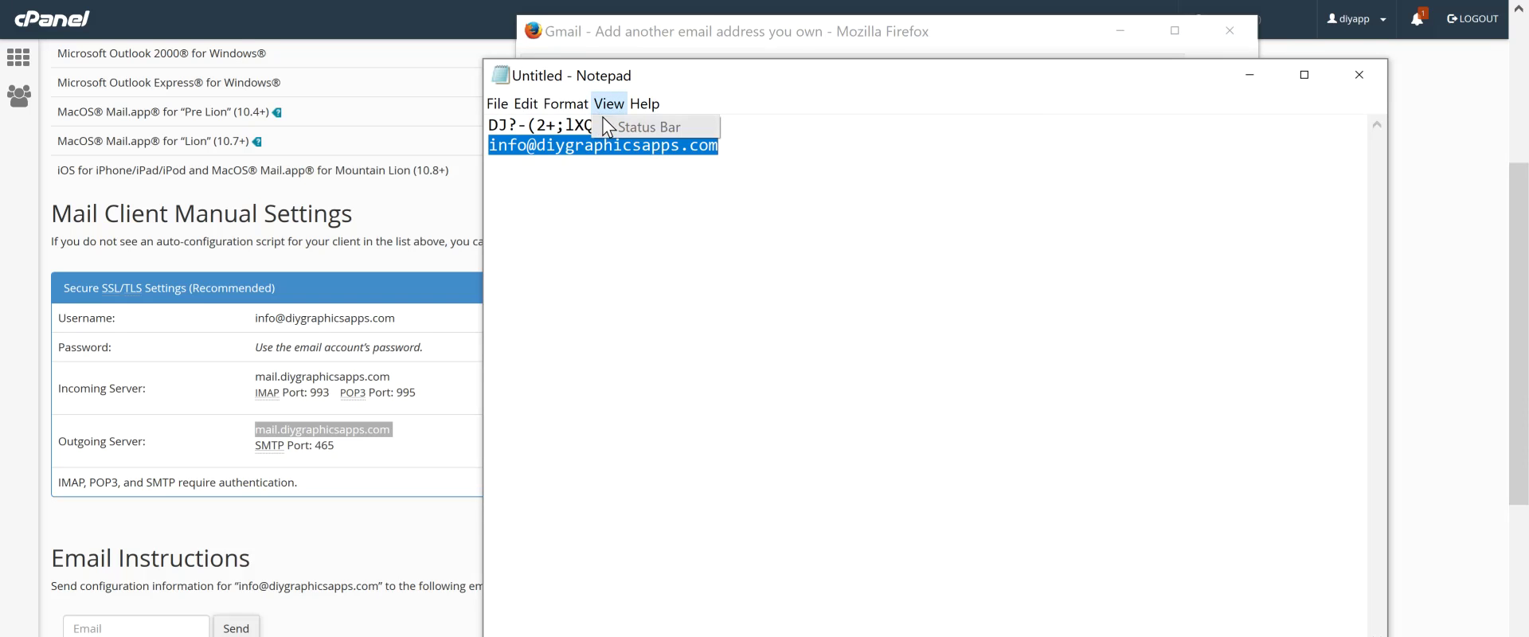
double_click(575, 125)
left_click(575, 125)
double_click(576, 125)
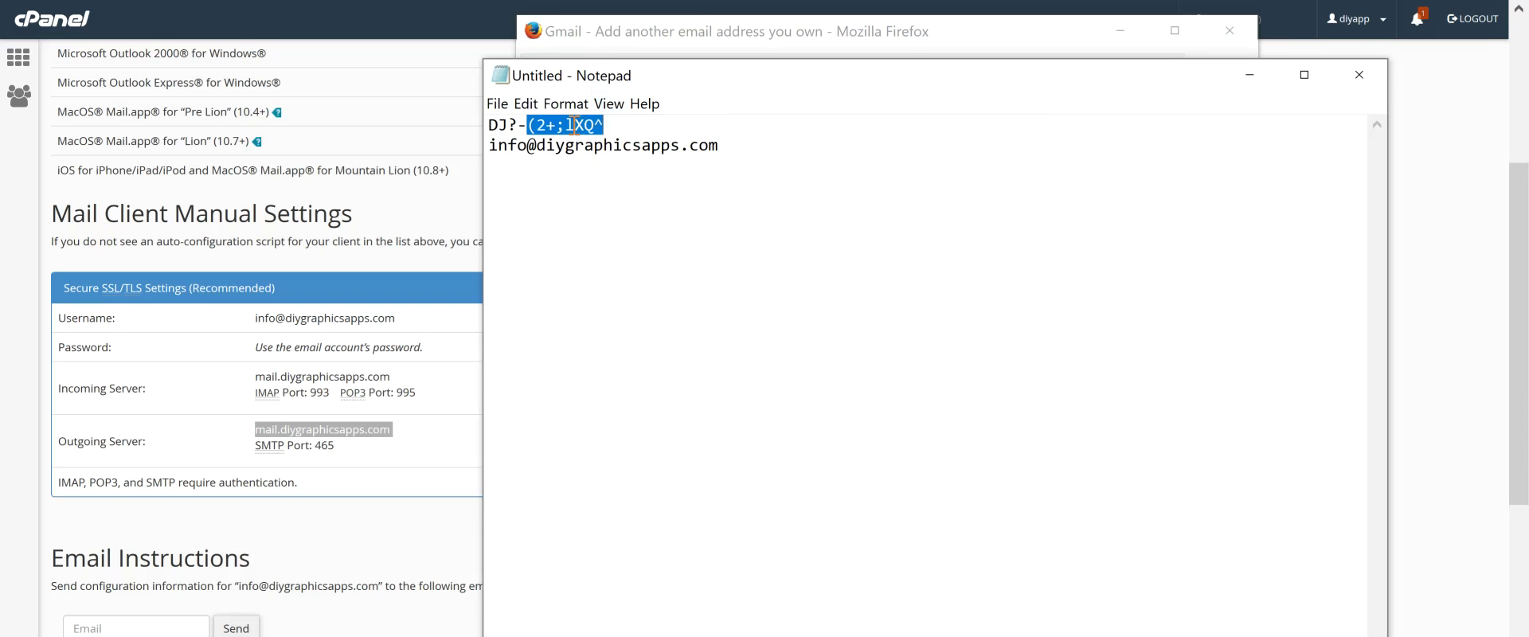
left_click(575, 125)
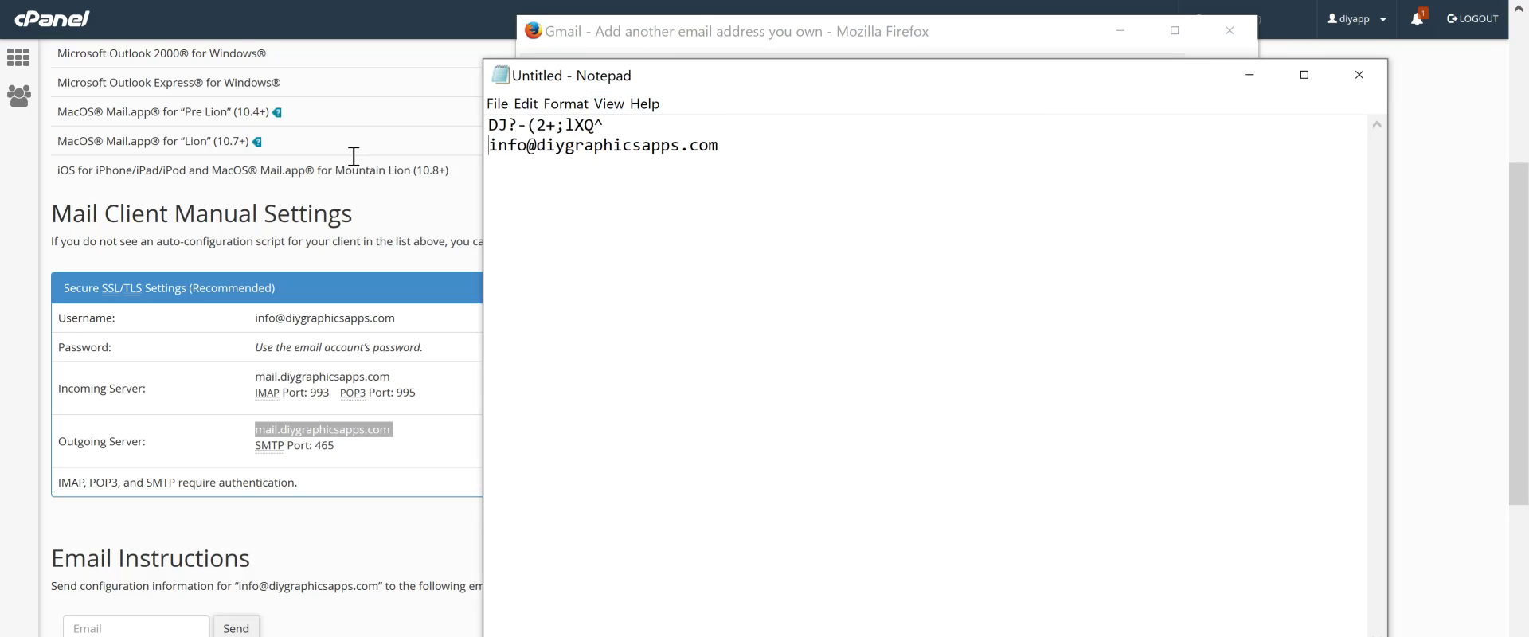
left_click_drag(606, 125, 473, 113)
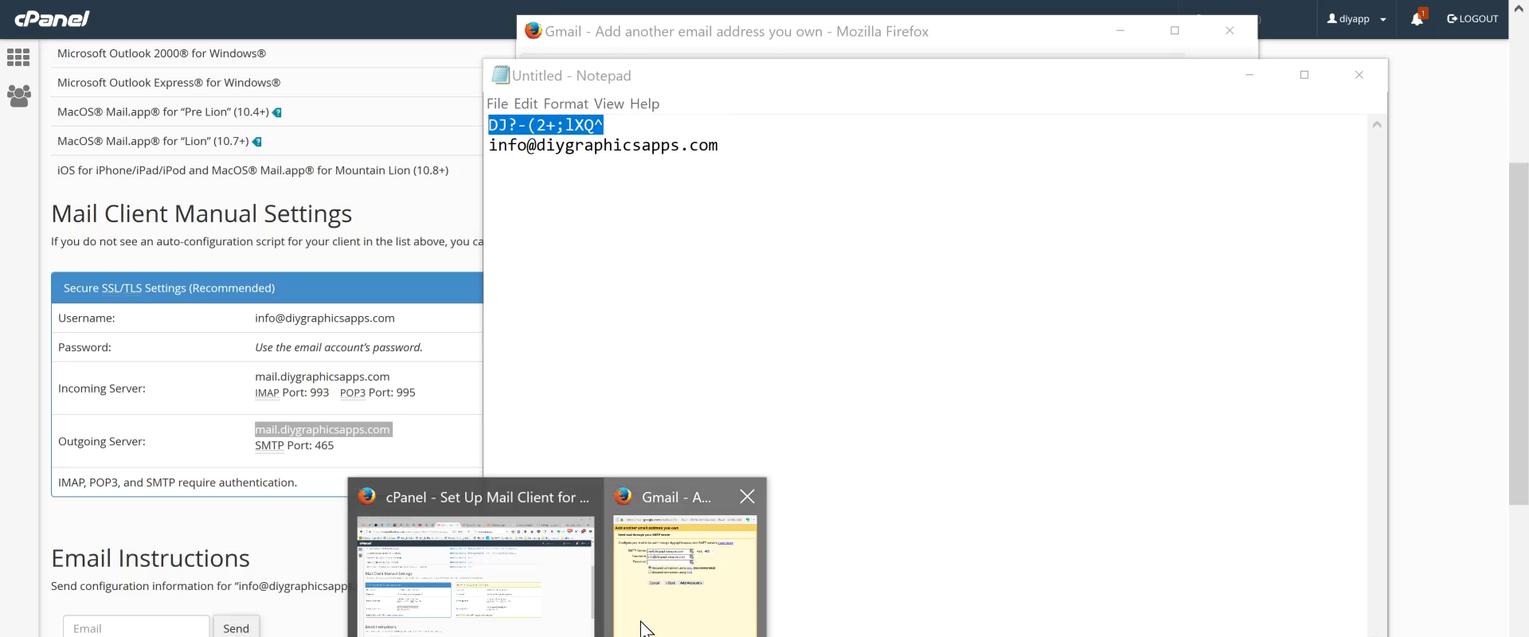
left_click(647, 629)
left_click(717, 290)
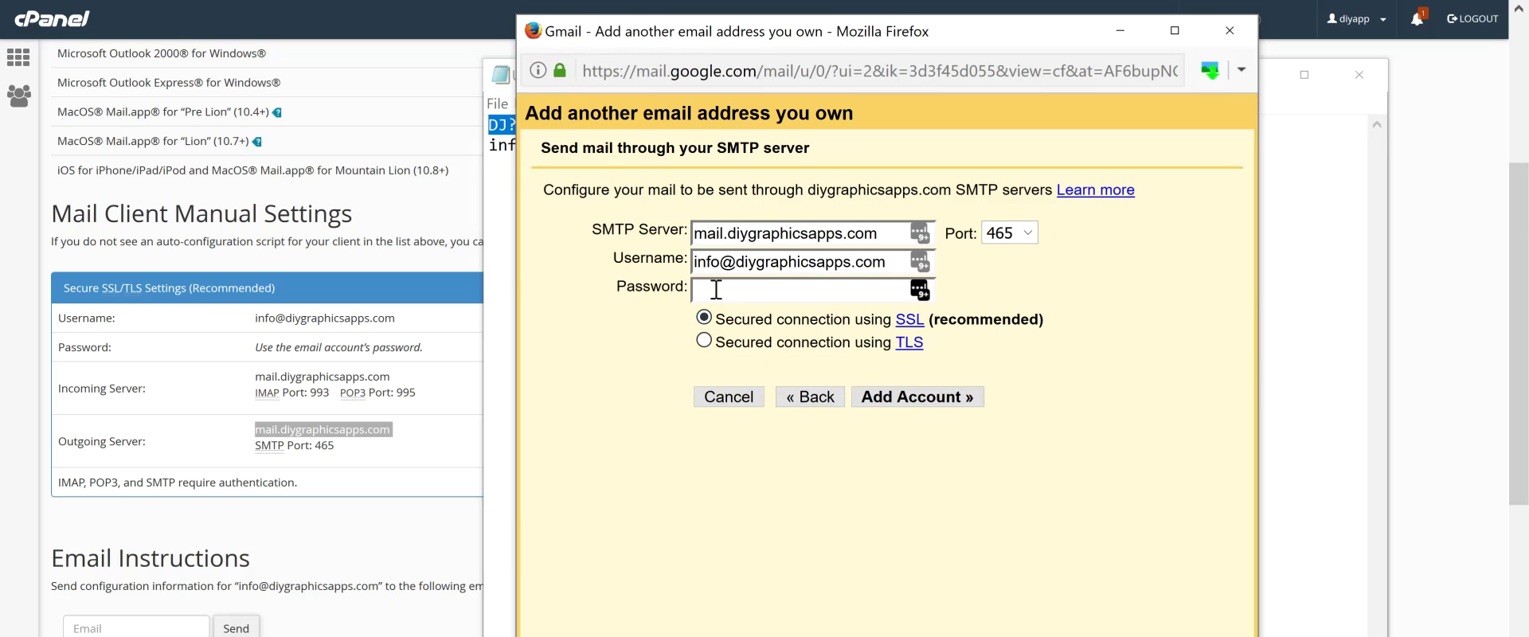
Paste the mailbox password, submit the SMTP details, and decline LastPass's save-password prompt
key("ctrl+v")
left_click(910, 403)
left_click(910, 404)
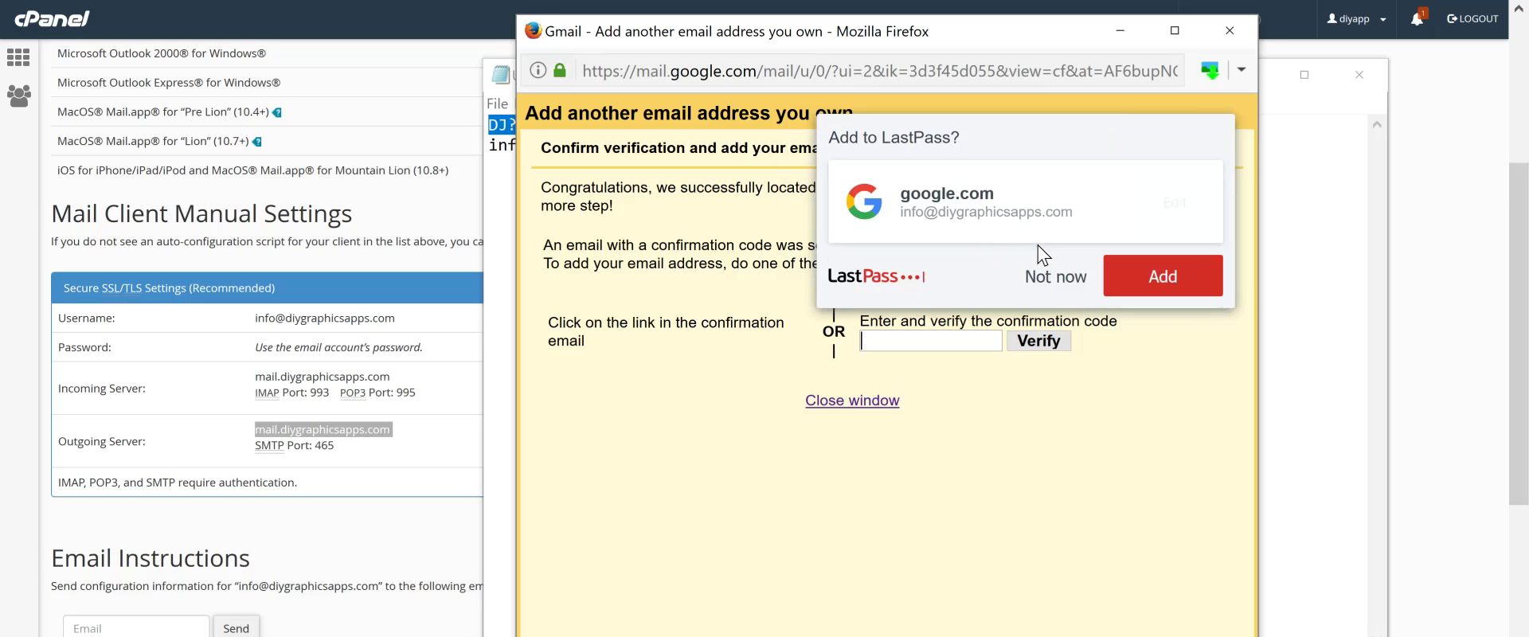
left_click(1050, 275)
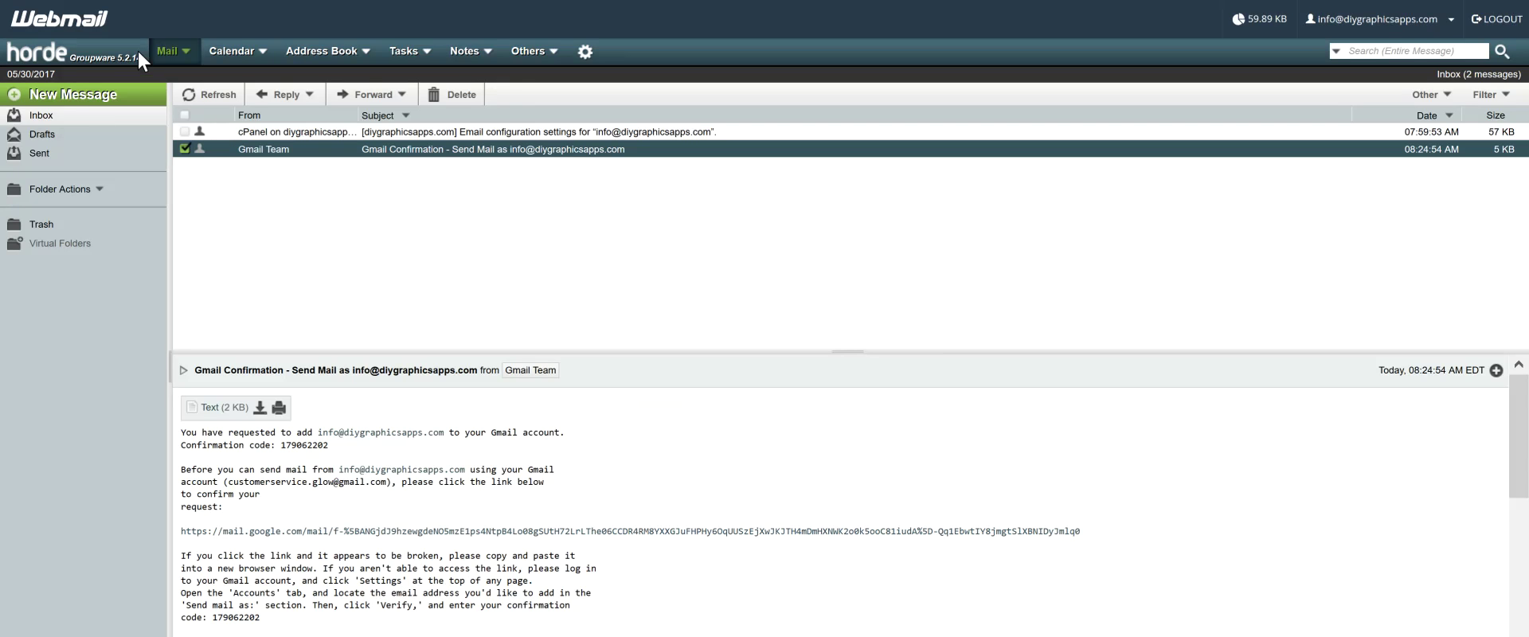
Refresh Horde Webmail, open the newest Gmail Confirmation email, and select its code
left_click(196, 101)
left_click(216, 96)
scroll(462, 470, "down", 2)
scroll(464, 488, "up", 2)
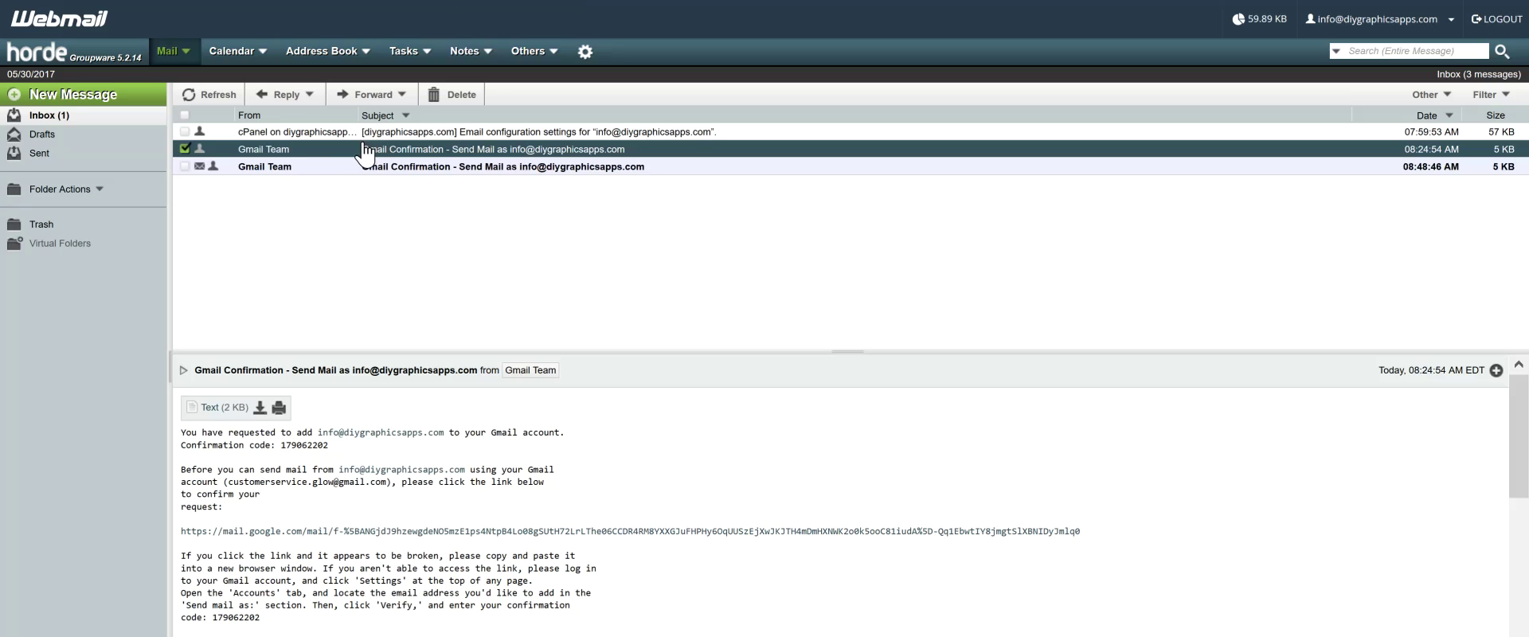
left_click(344, 167)
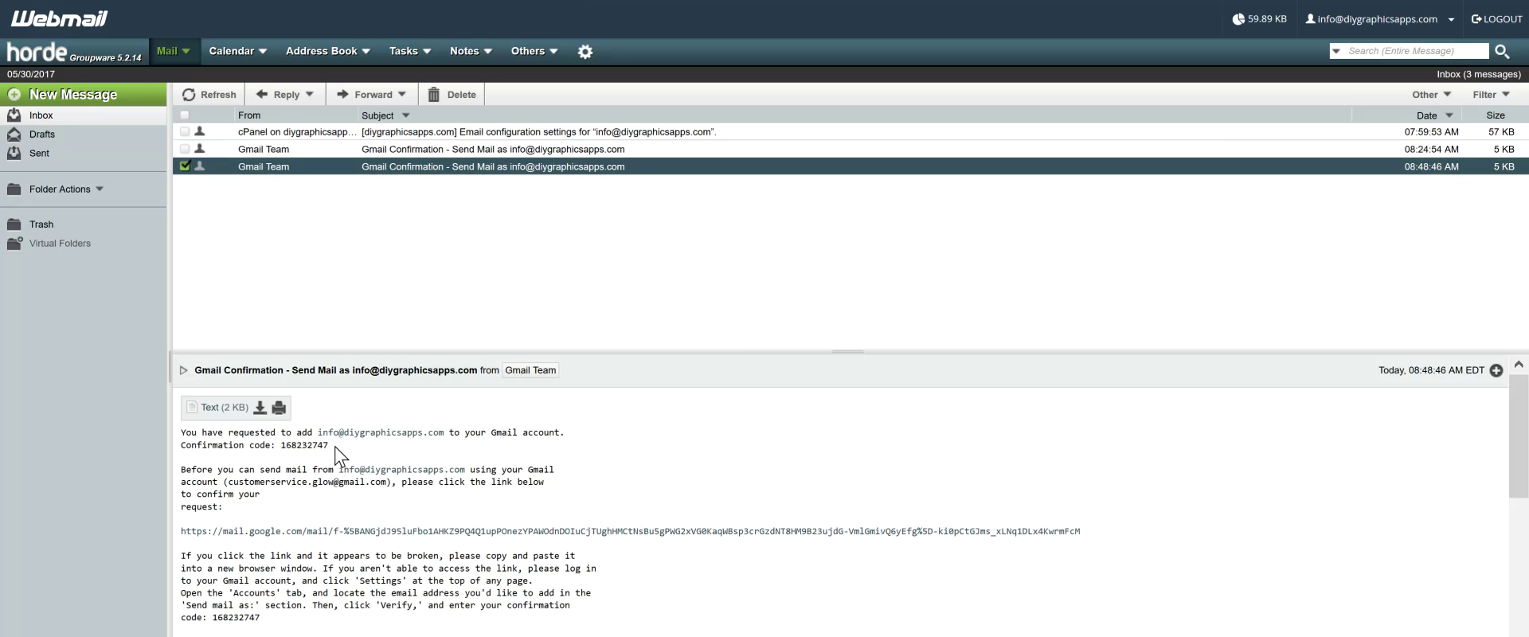
left_click_drag(333, 446, 282, 446)
key("ctrl+c")
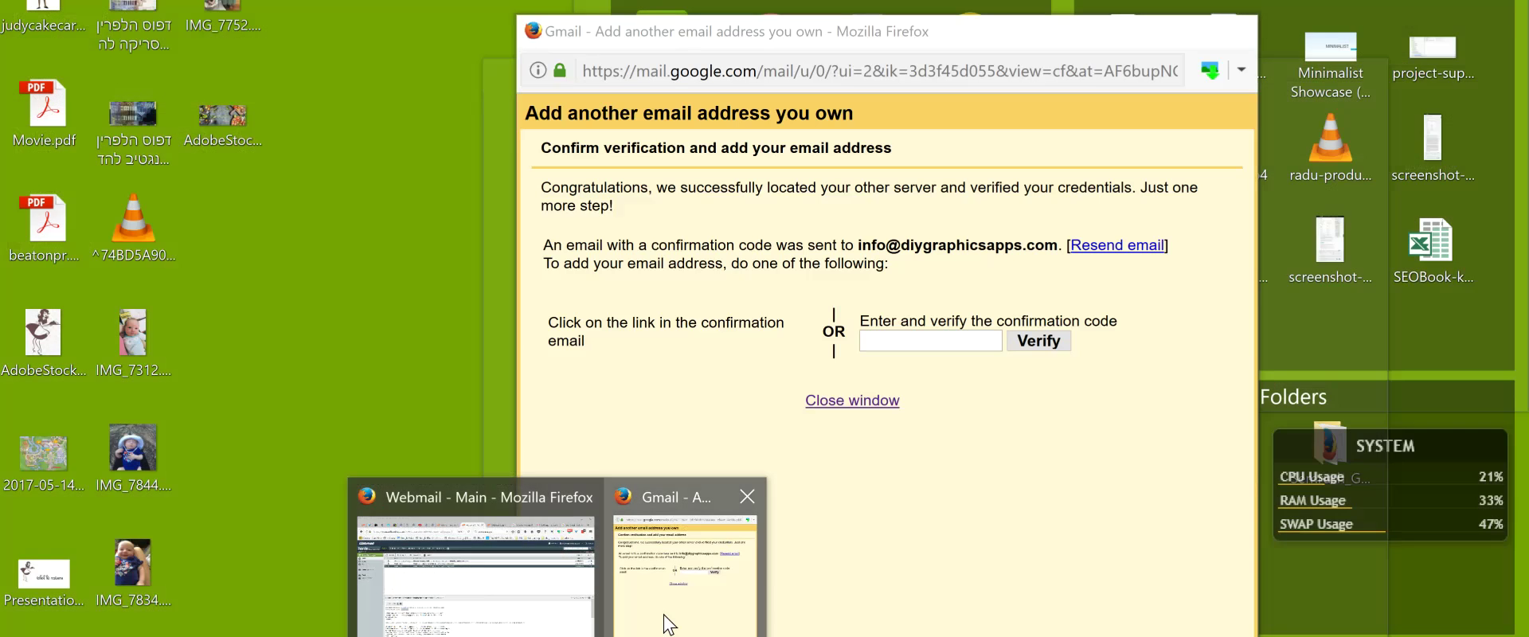
Paste the emailed confirmation code into Gmail's verification window and verify it
left_click(666, 599)
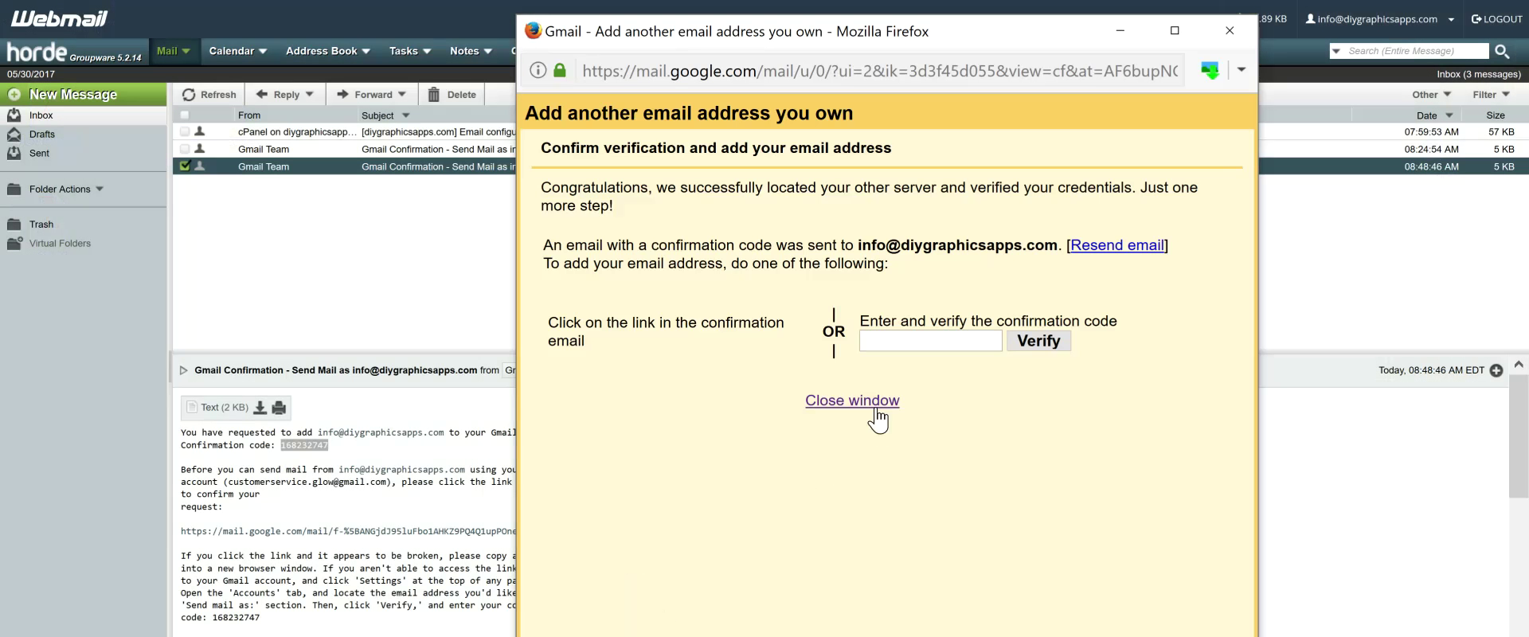
left_click(873, 339)
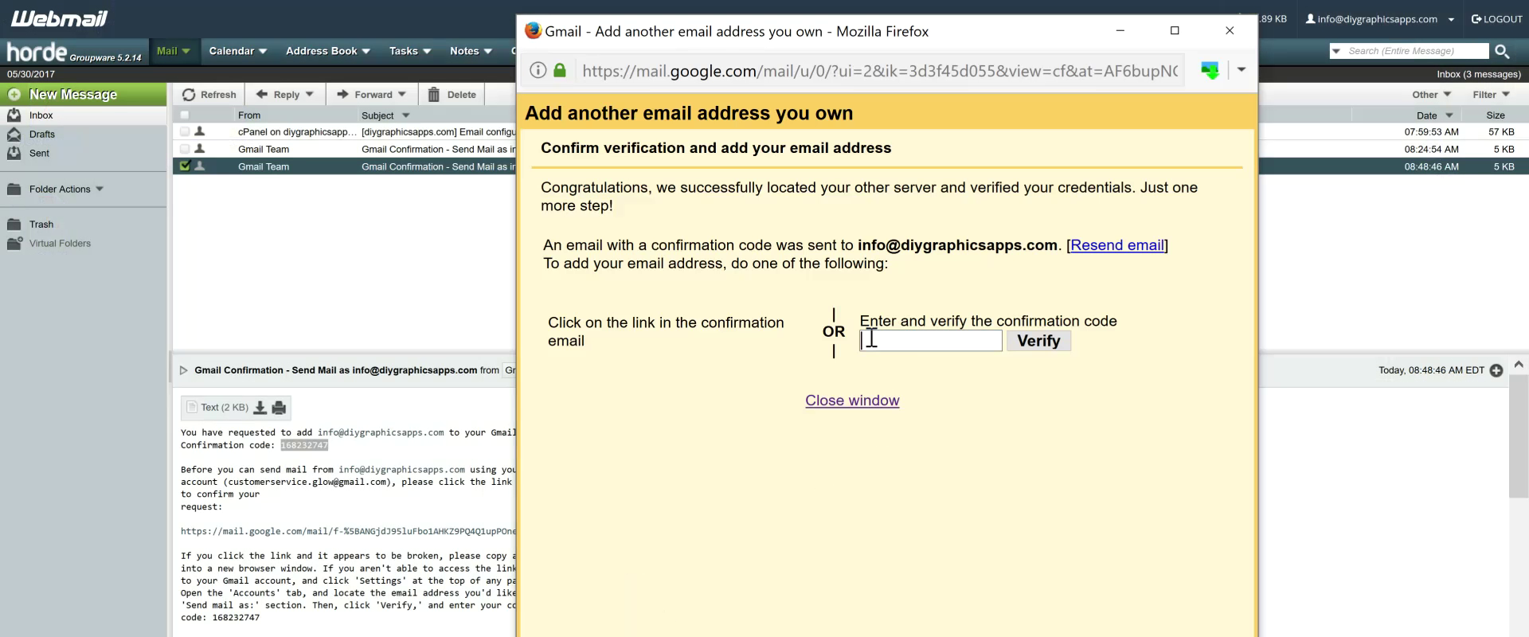
key("ctrl+v")
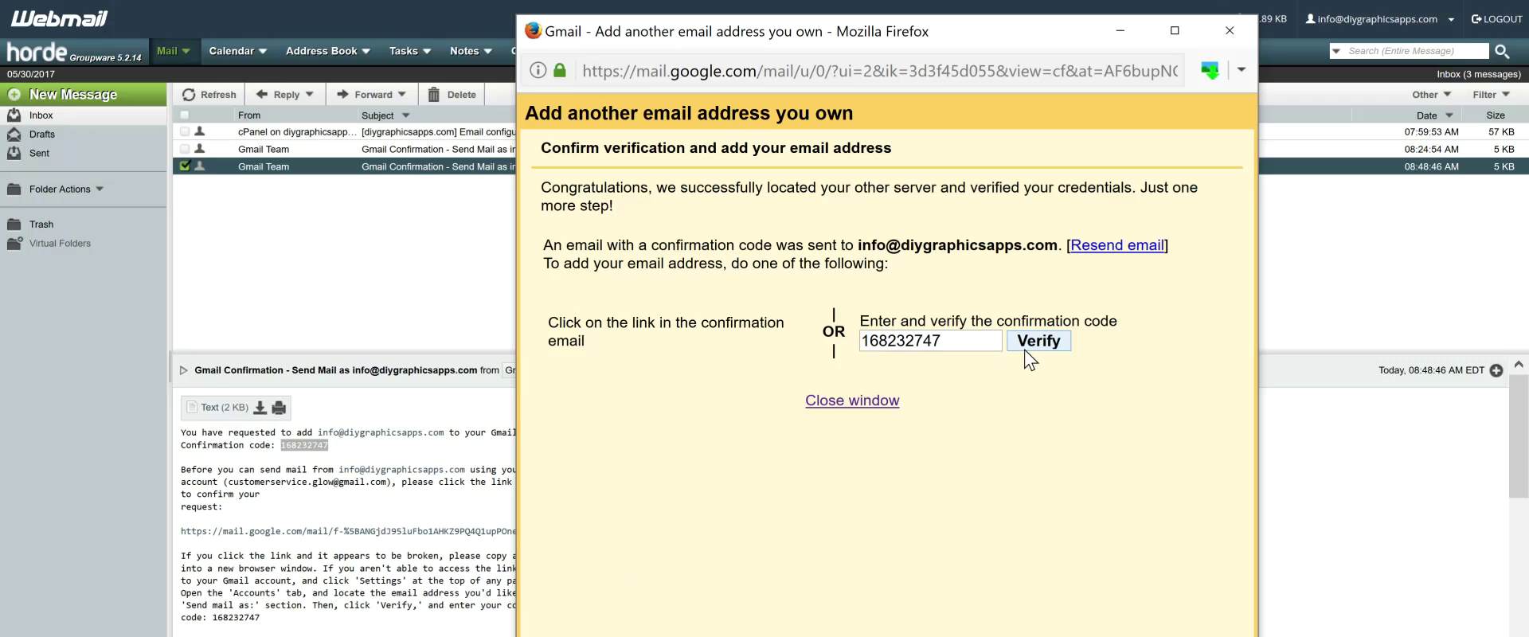
left_click(1024, 350)
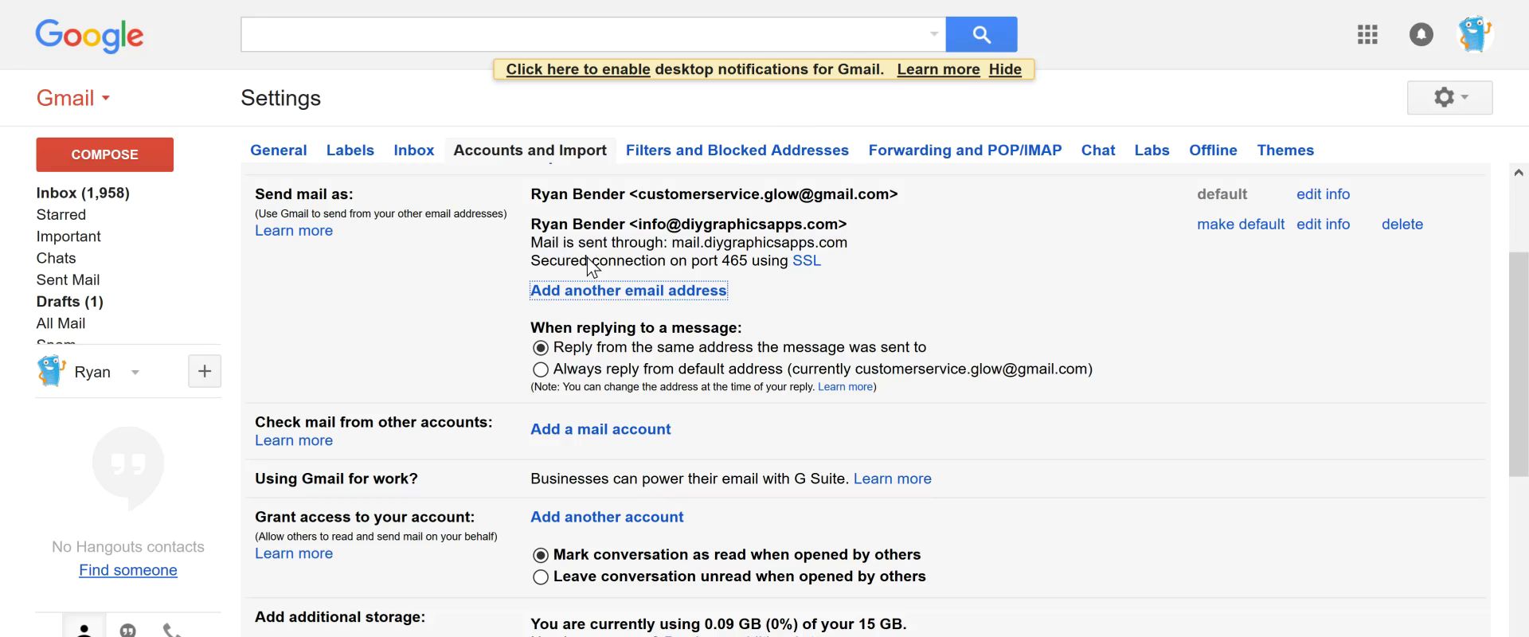
Start a new Gmail message, minimize it, then return to Settings and compose again
left_click(92, 151)
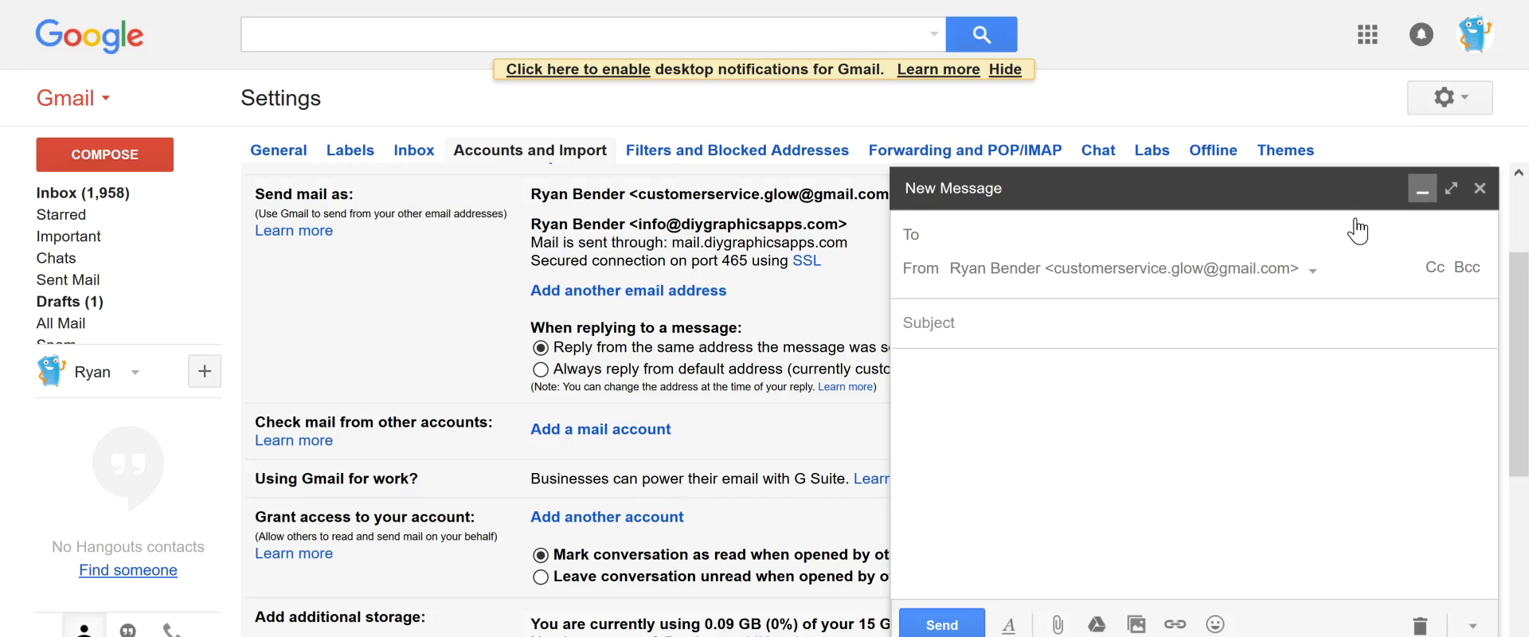
left_click(1423, 188)
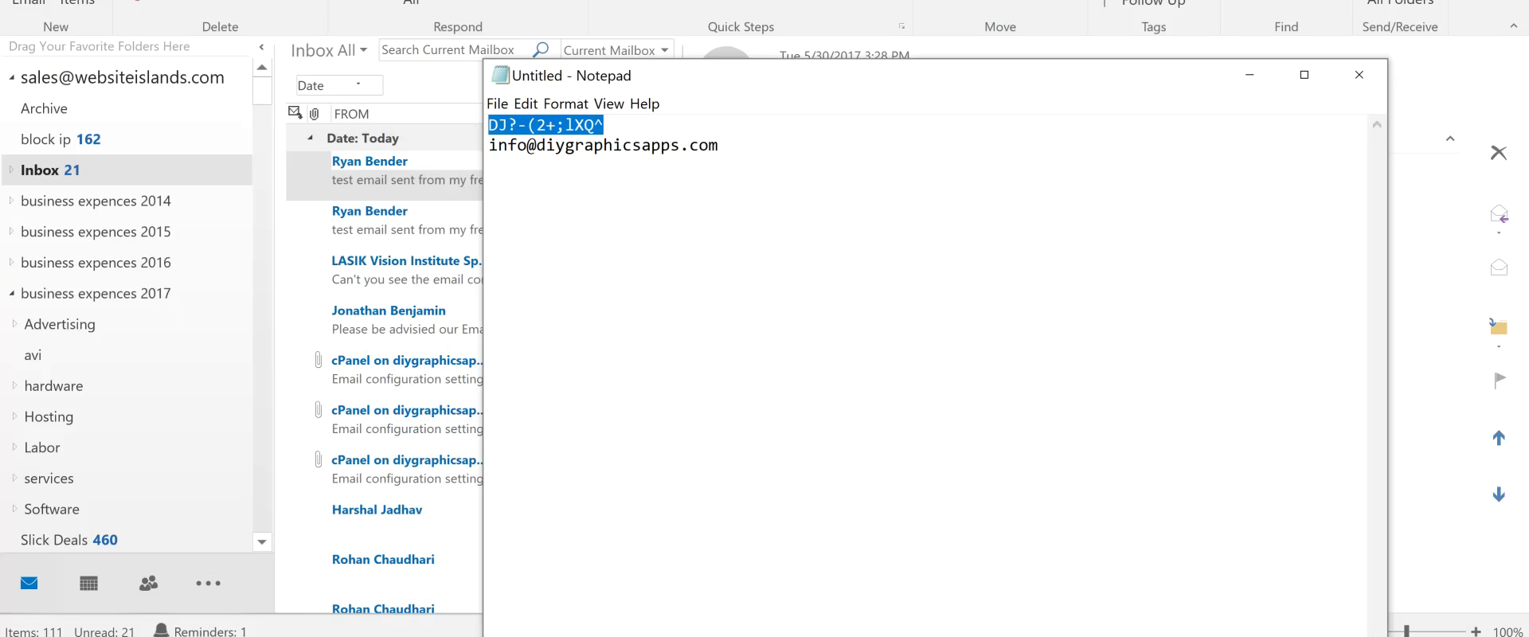
left_click(558, 582)
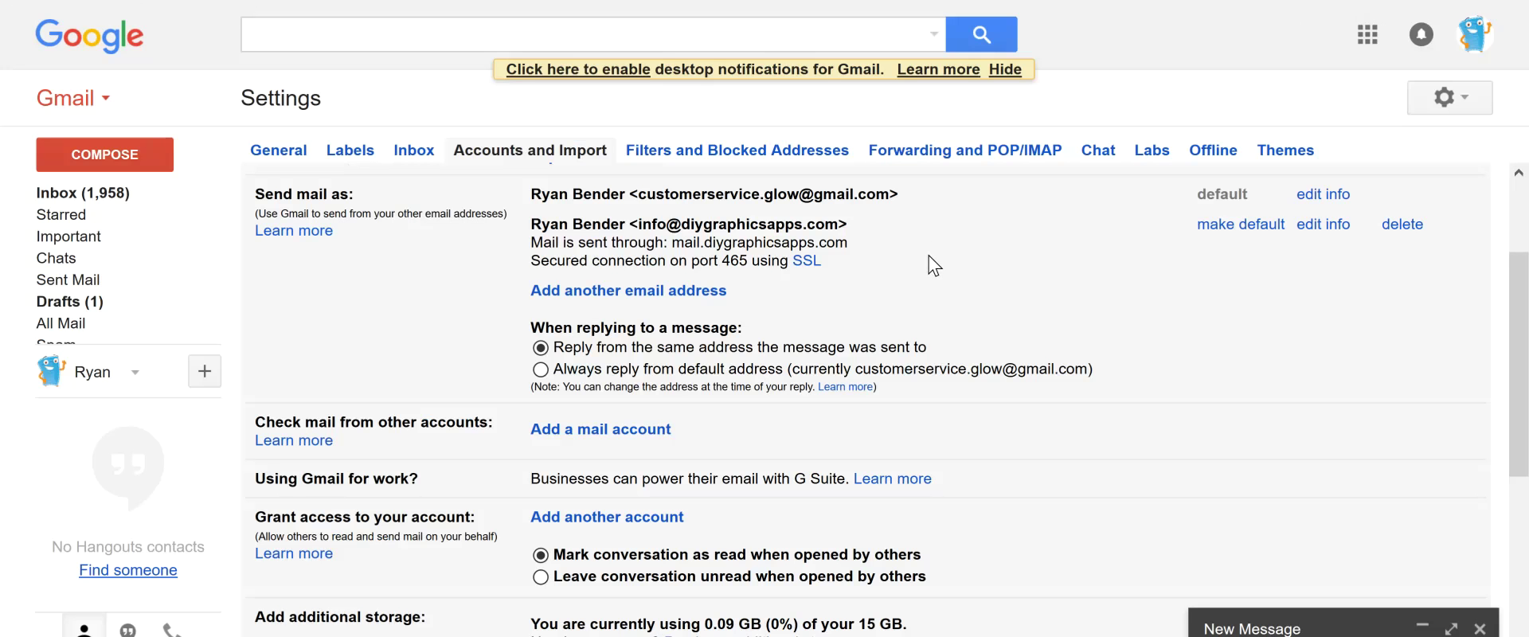
left_click(69, 165)
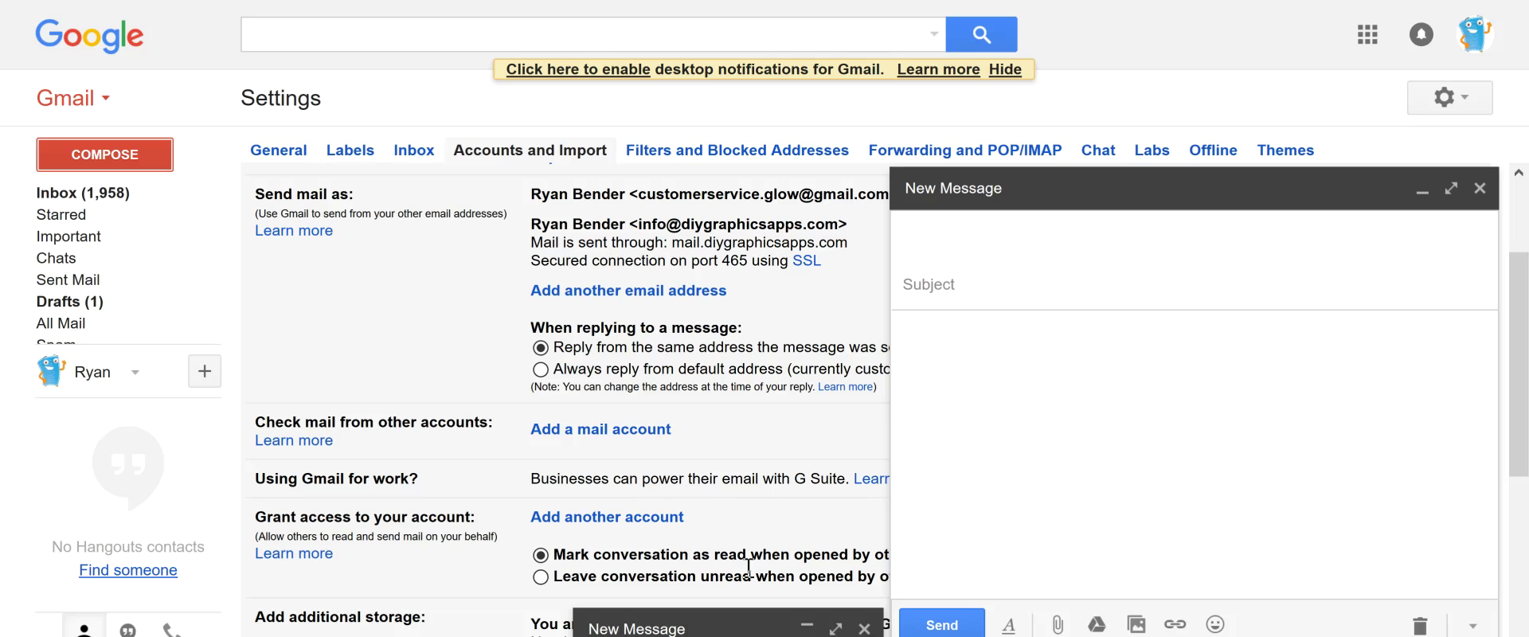
In the new message, choose the domain address as the From sender
left_click(1135, 253)
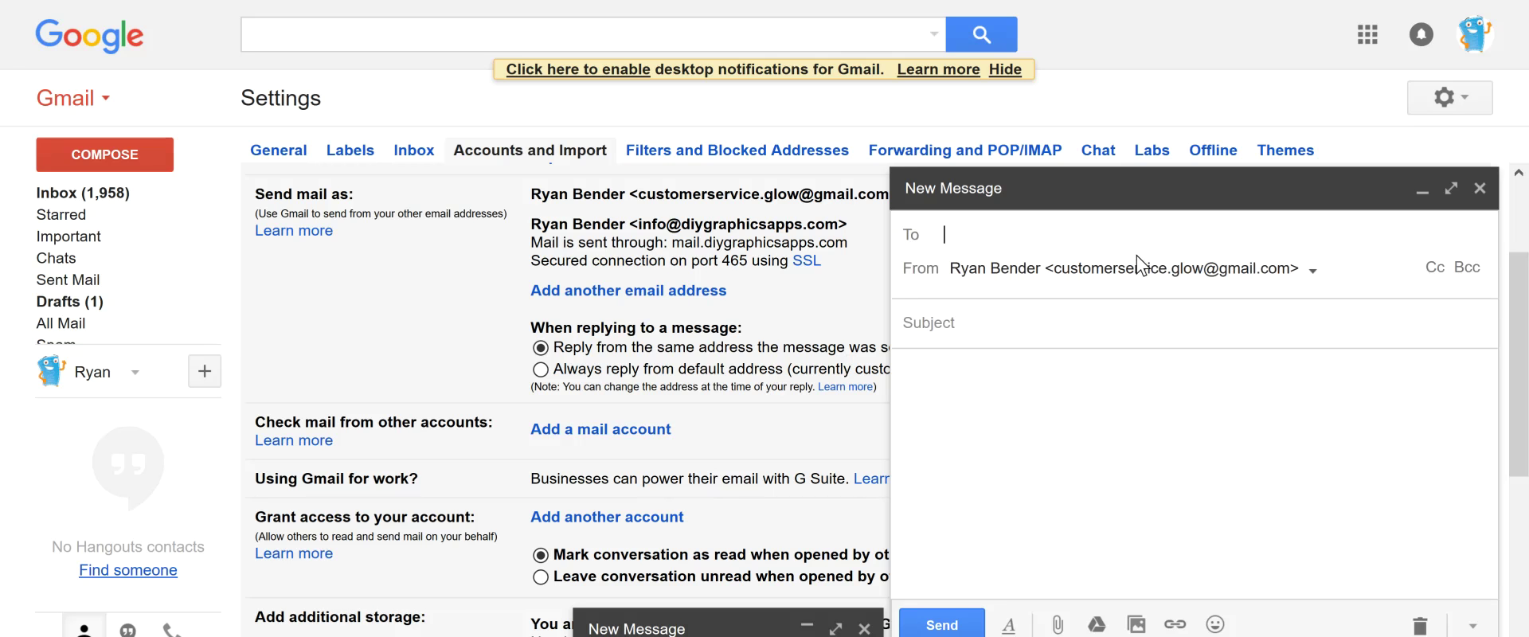
left_click(1303, 276)
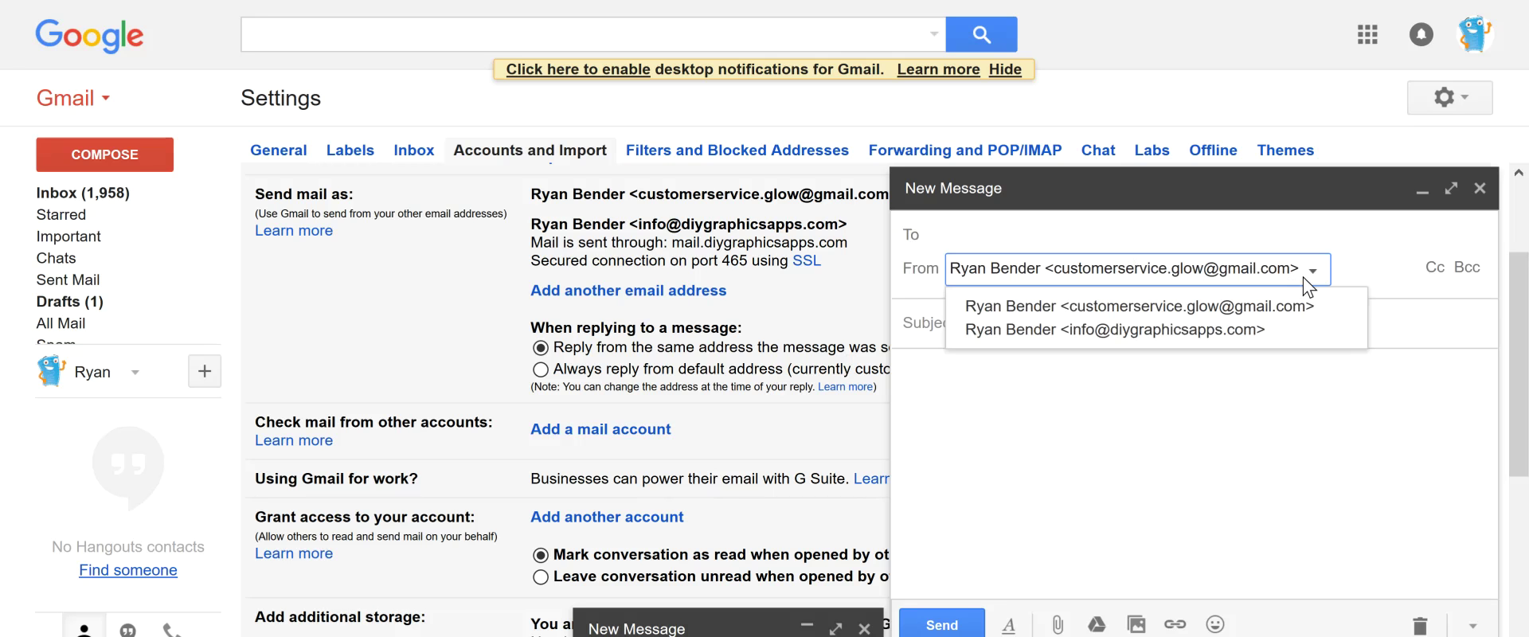
left_click(1253, 330)
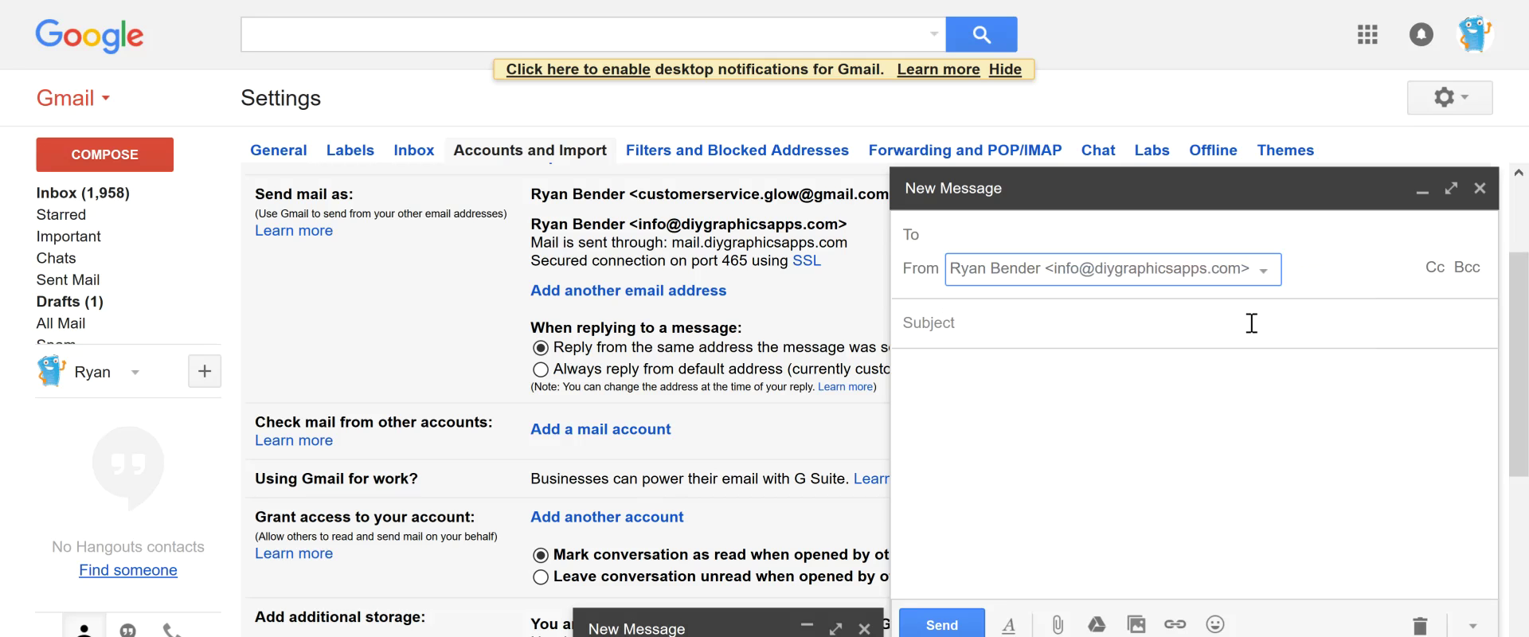
Send 'test 2' to the test recipient, body 'sending from free gmail account from my domain name email'
left_click(1063, 230)
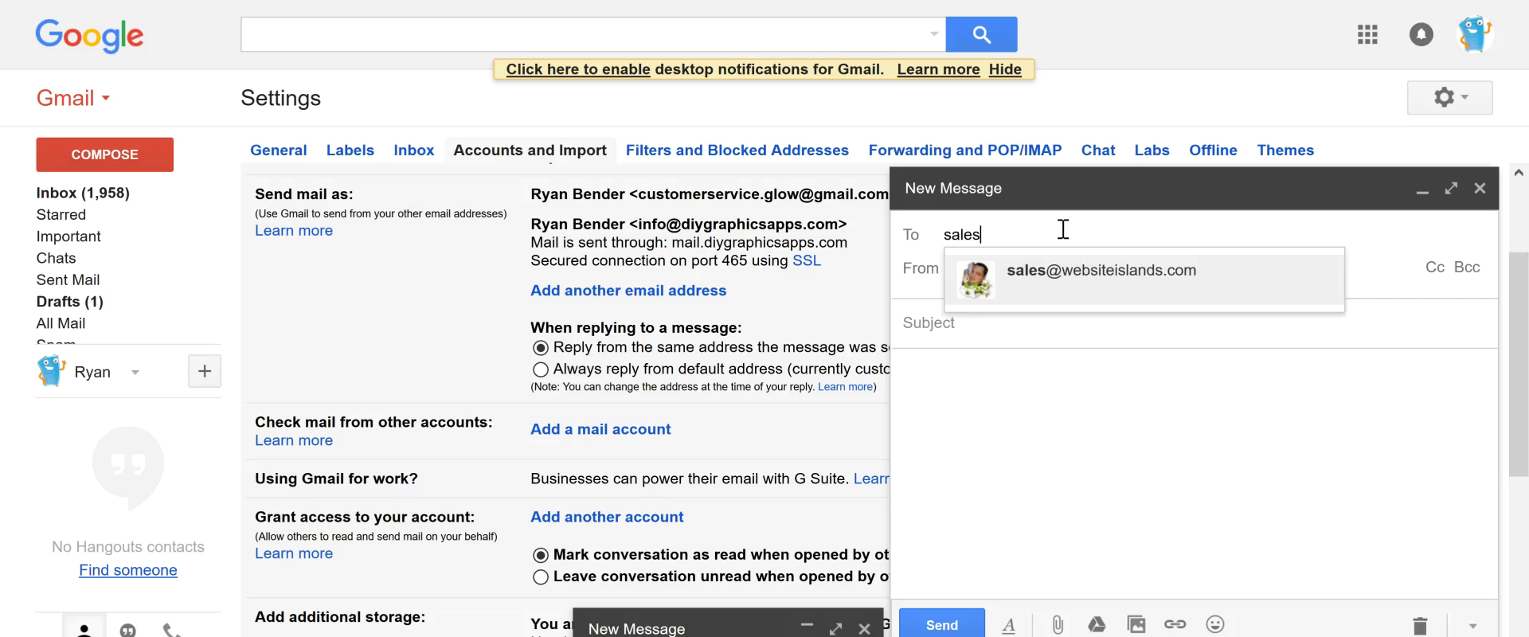
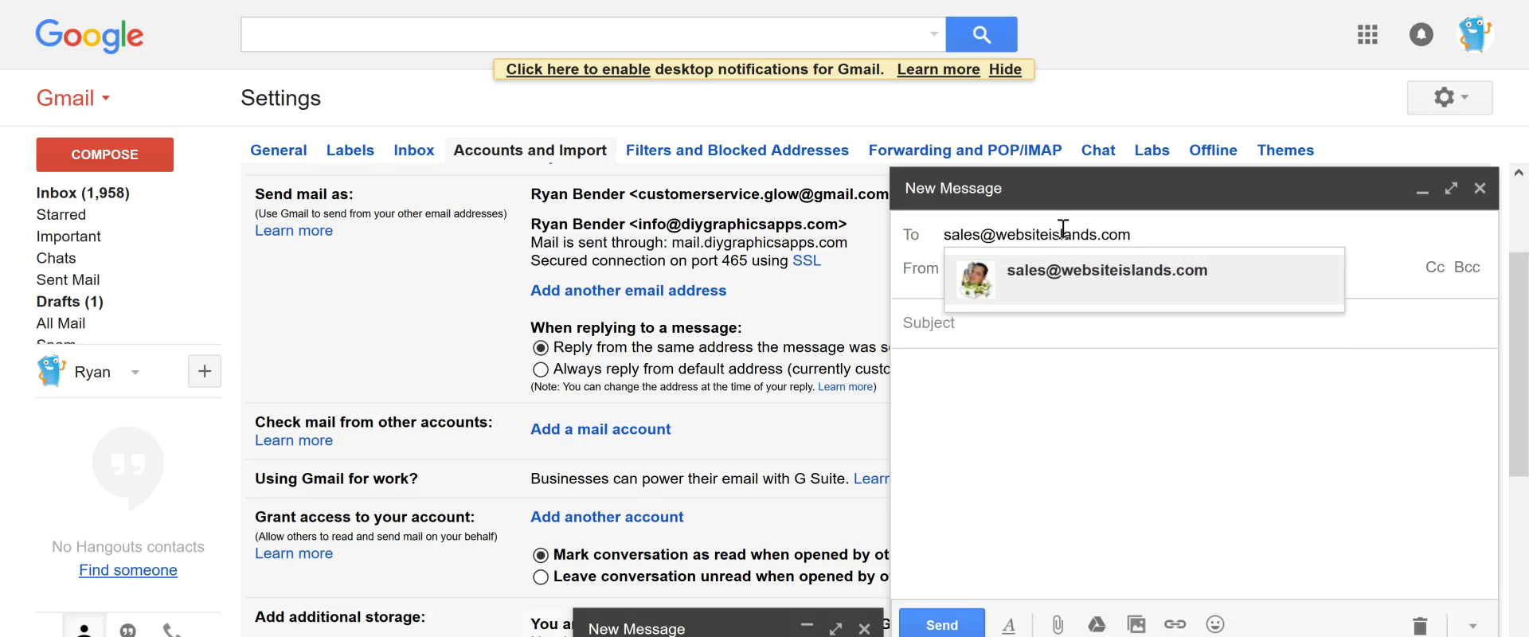
left_click(1129, 332)
type("test 2")
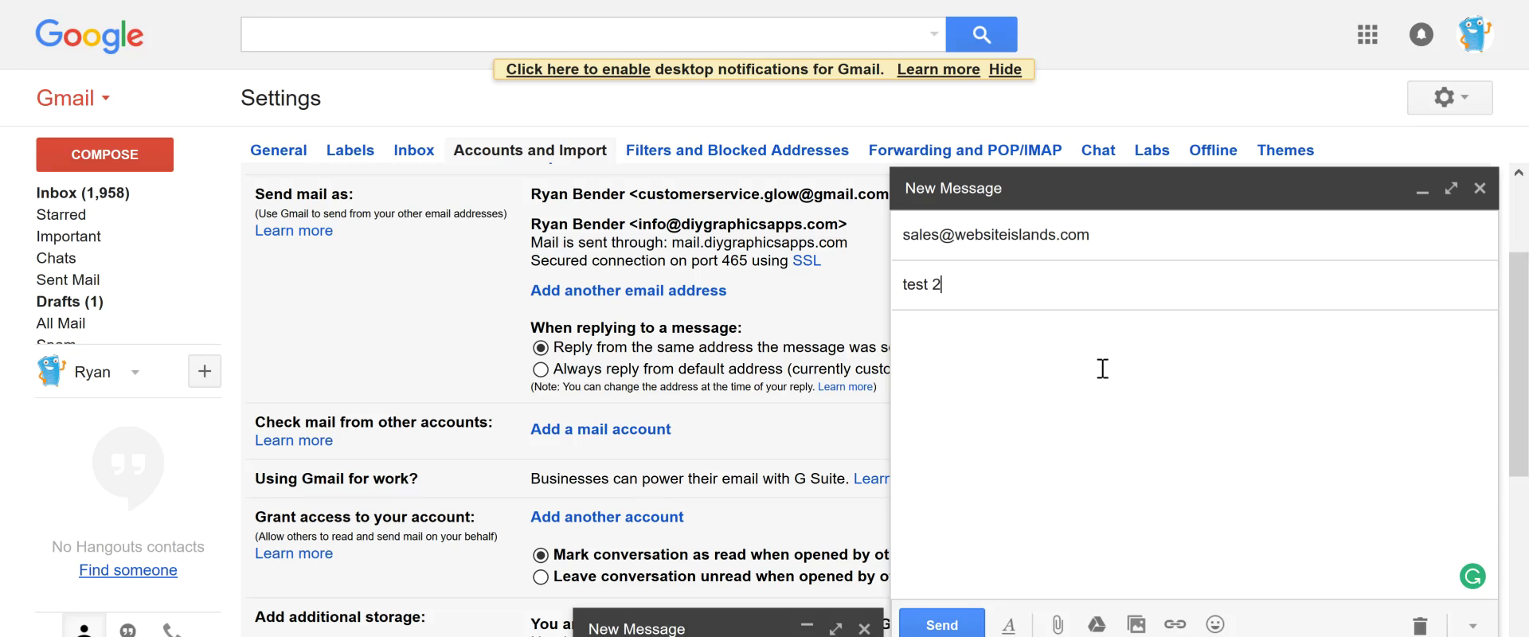
left_click(1102, 369)
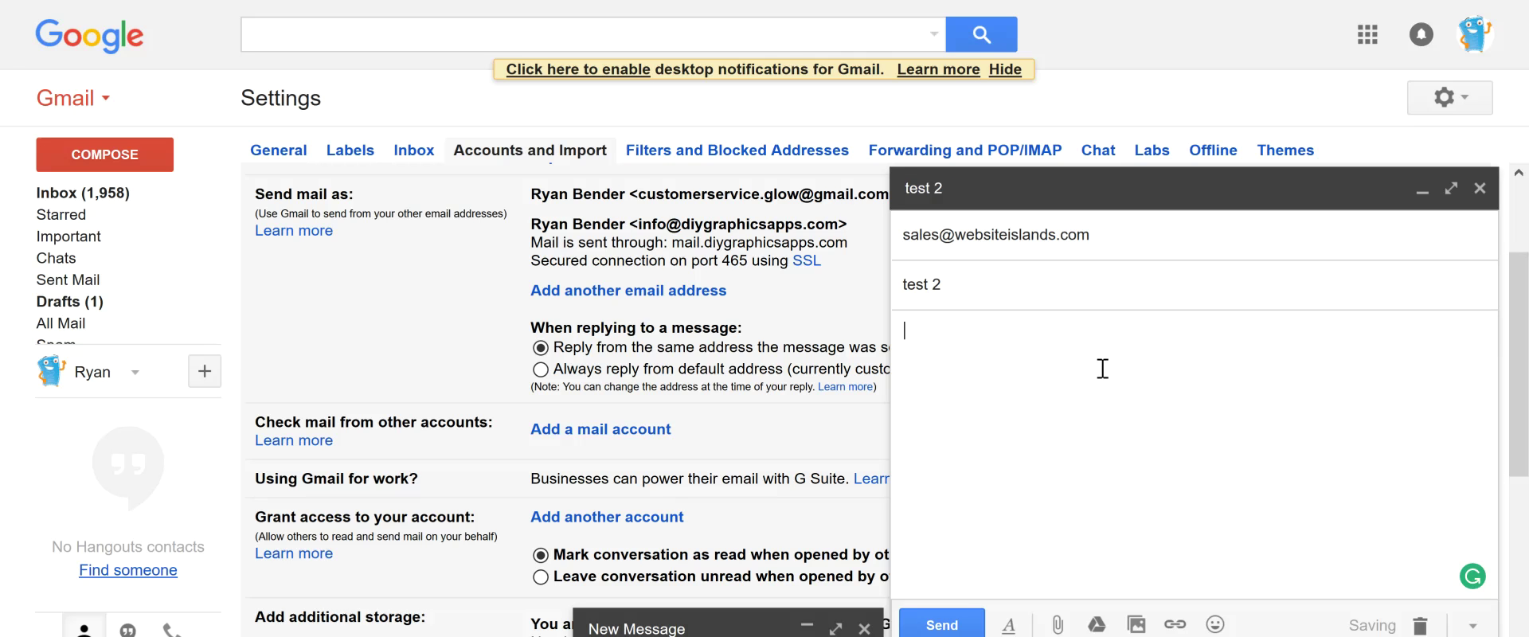
type("sending from ")
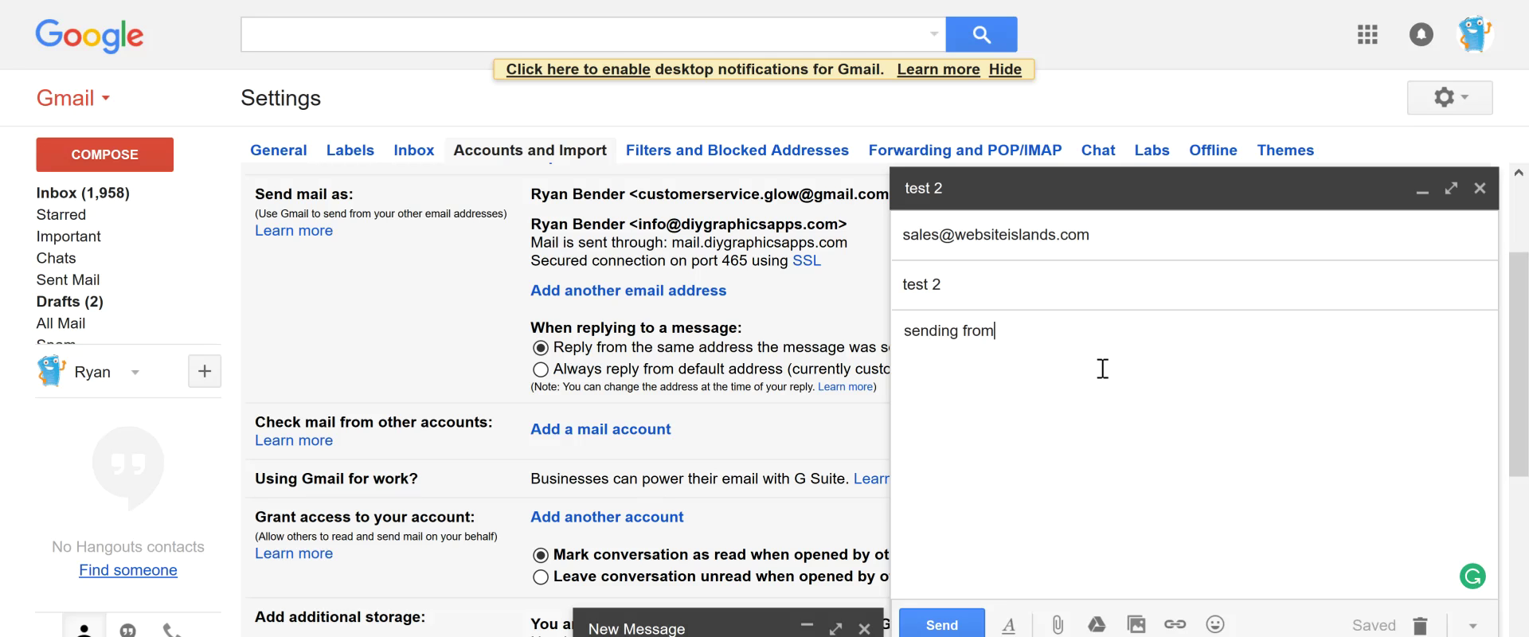
type("free gm")
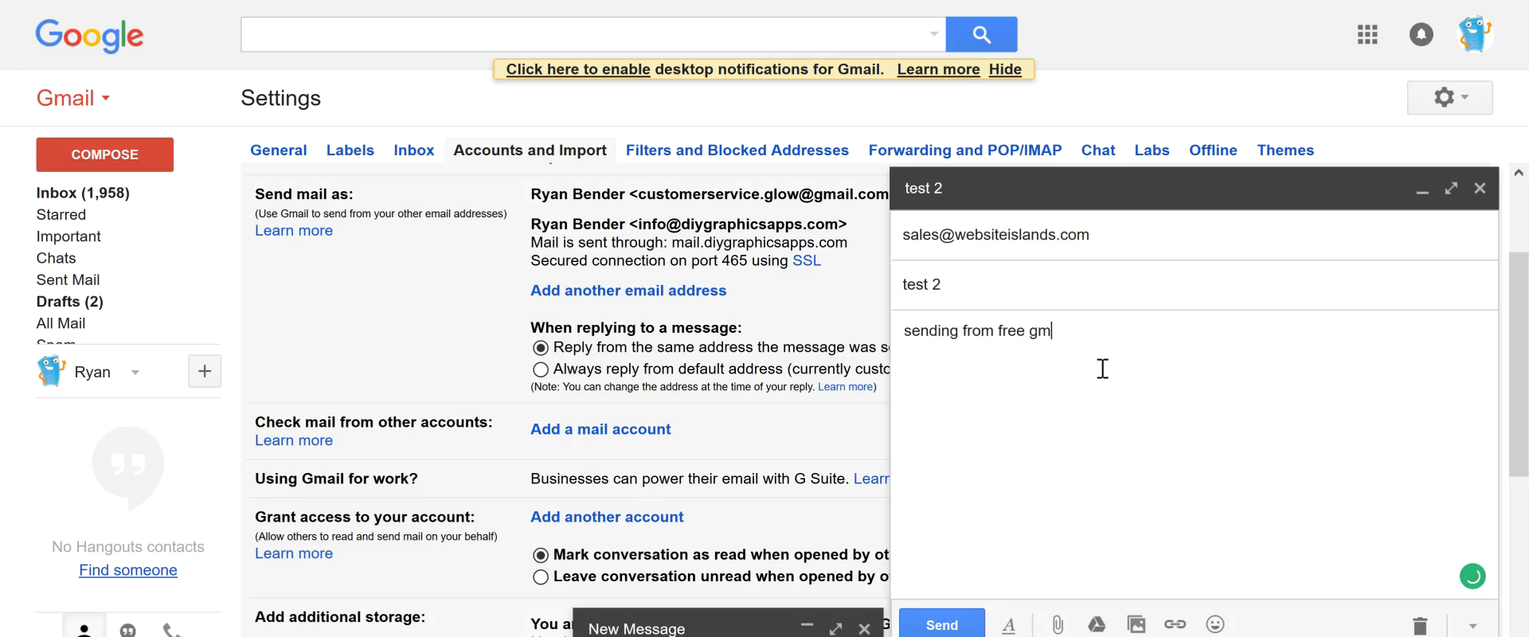
type("ail account my")
key("BackSpace")
key("BackSpace")
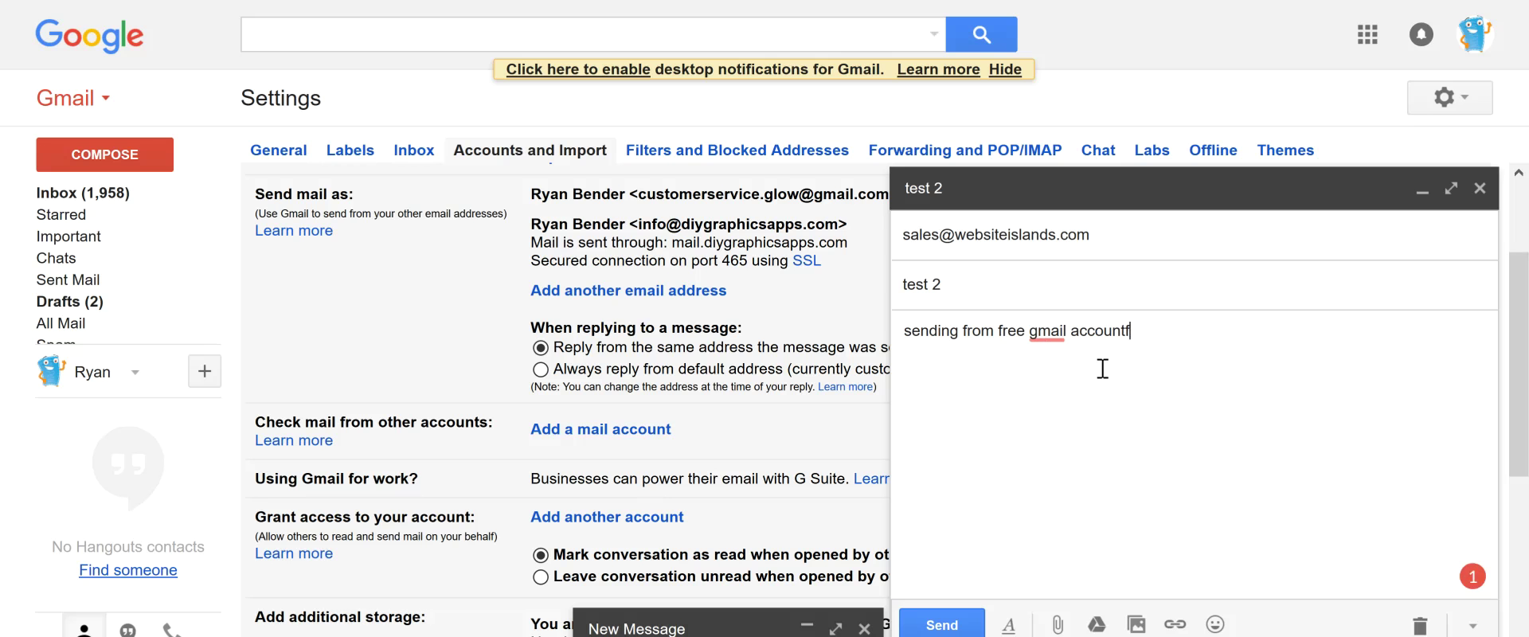
type("from my domain name email")
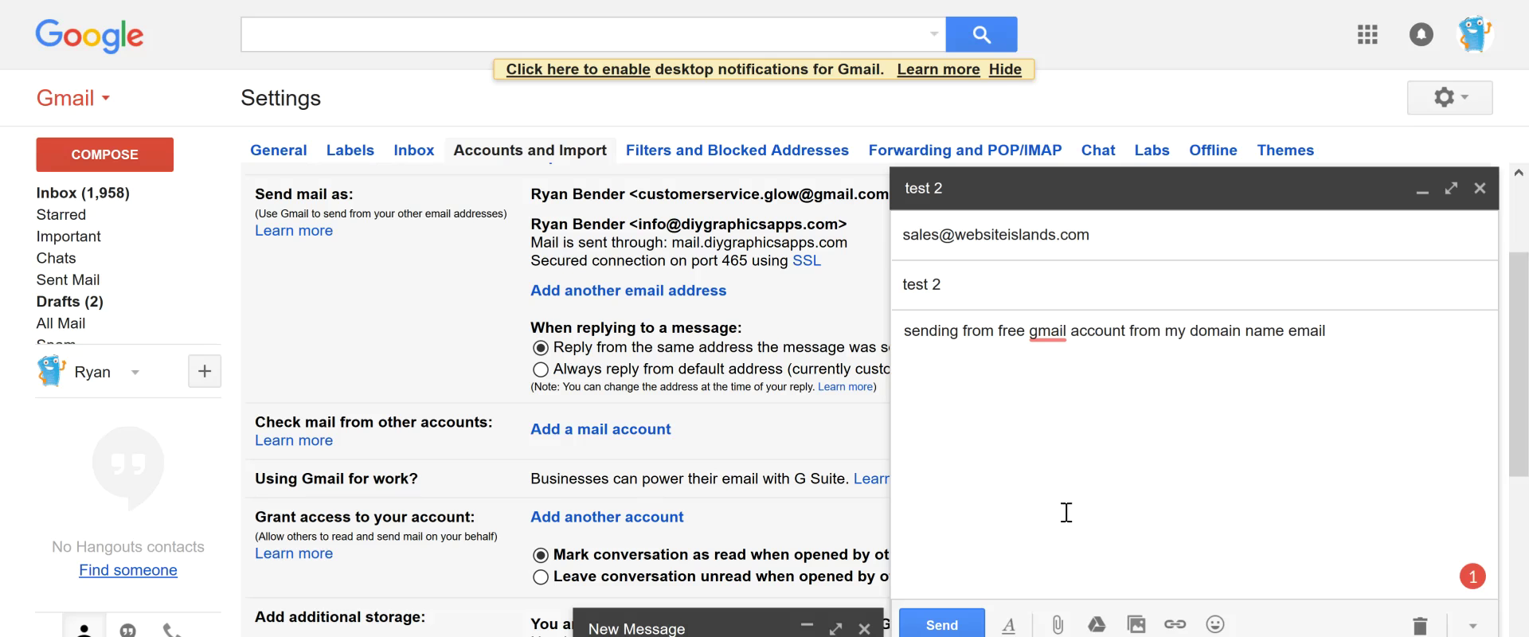
left_click(965, 628)
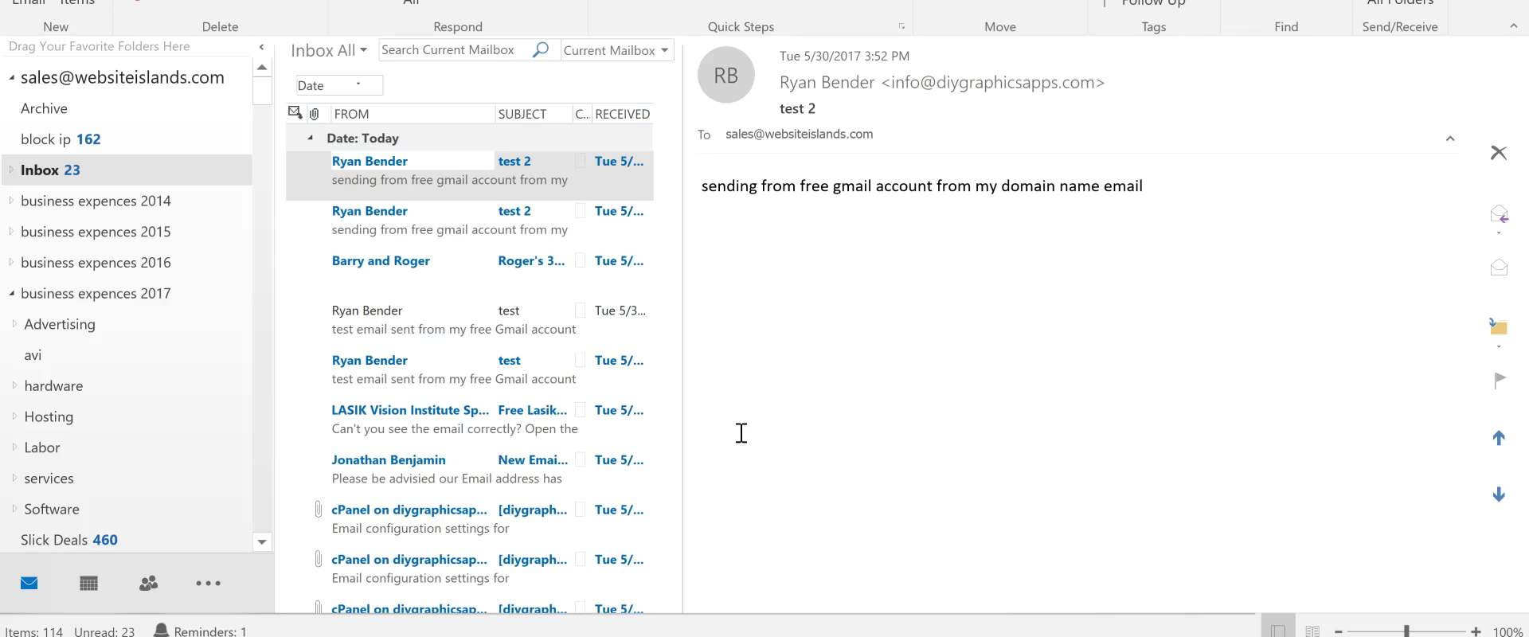
mouse_move(557, 636)
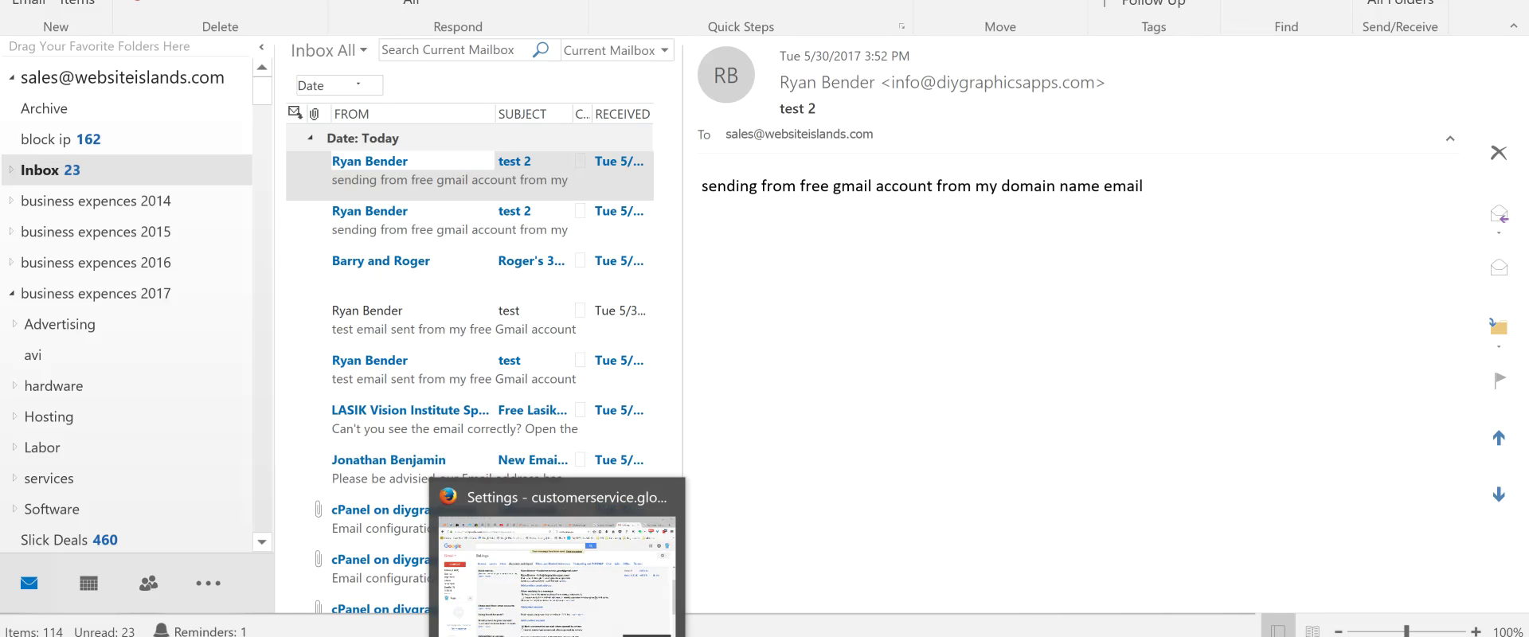
Bring the Gmail Accounts and Import settings window back to the front
left_click(557, 636)
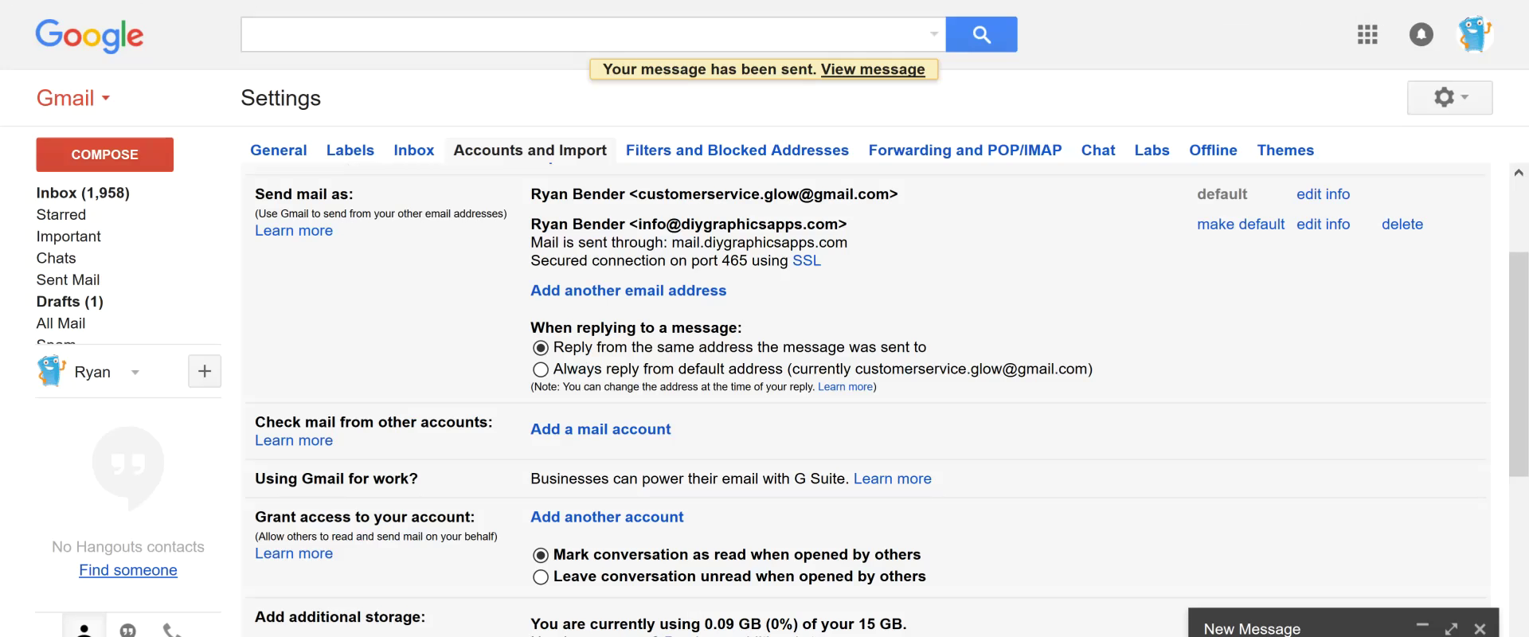